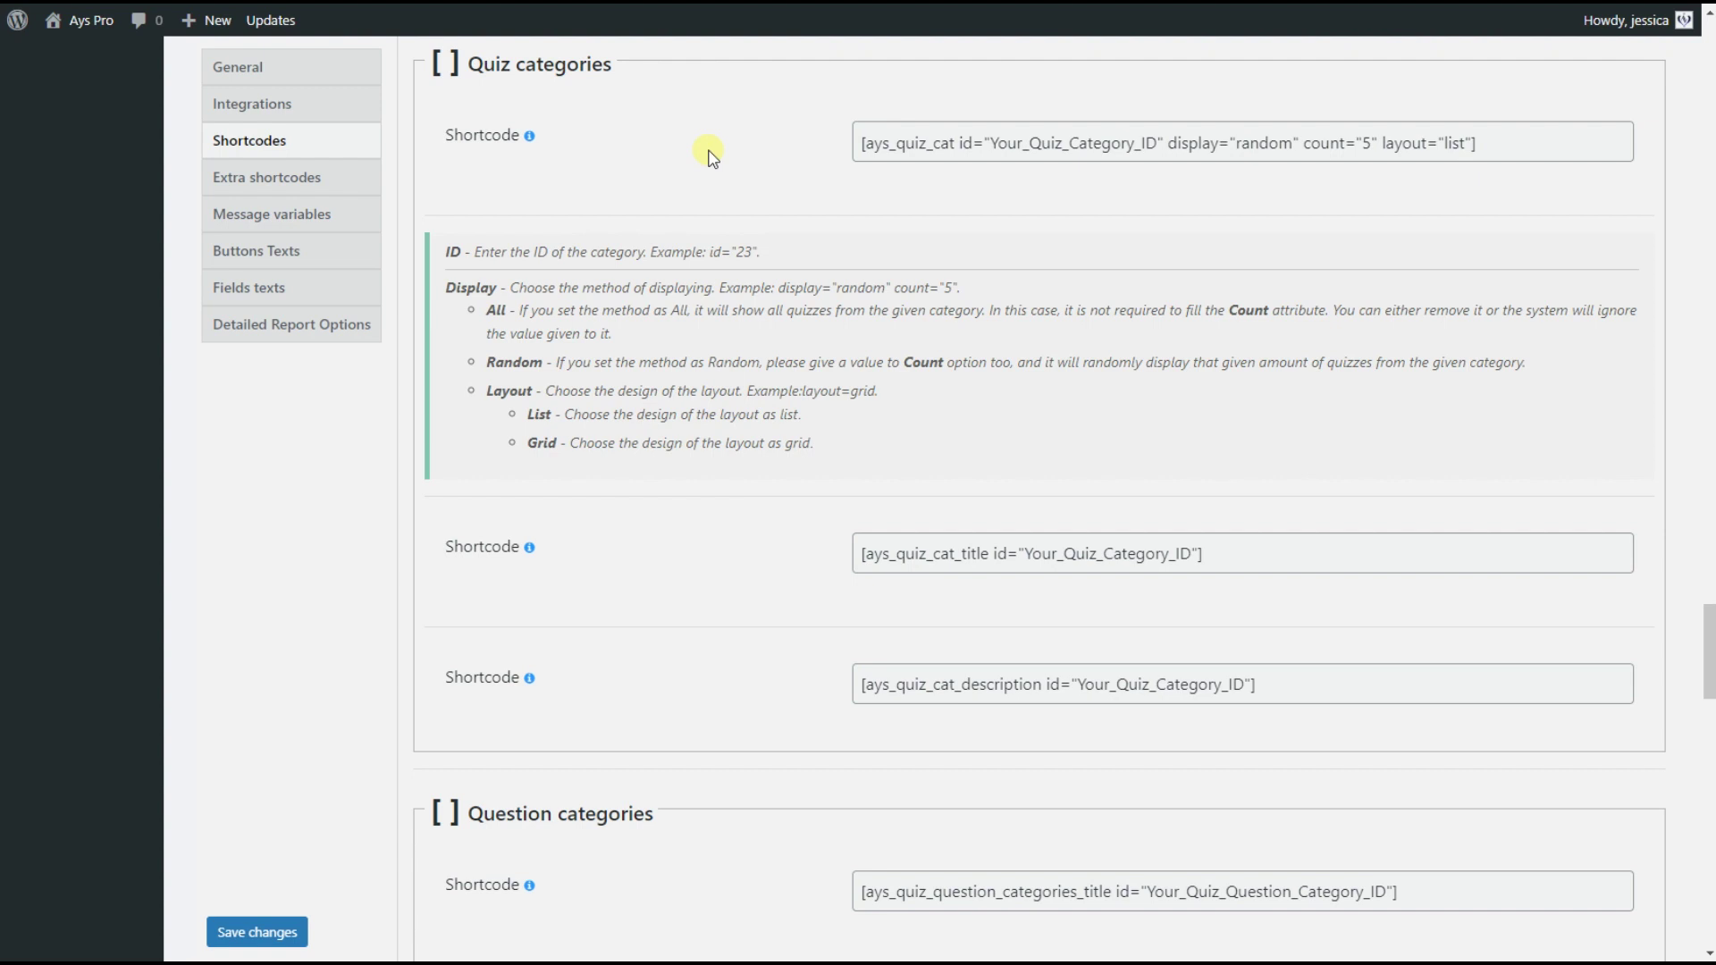
Step: Look over the quiz category shortcodes on the Quiz Maker Shortcodes page
scroll(709, 156, down, 5)
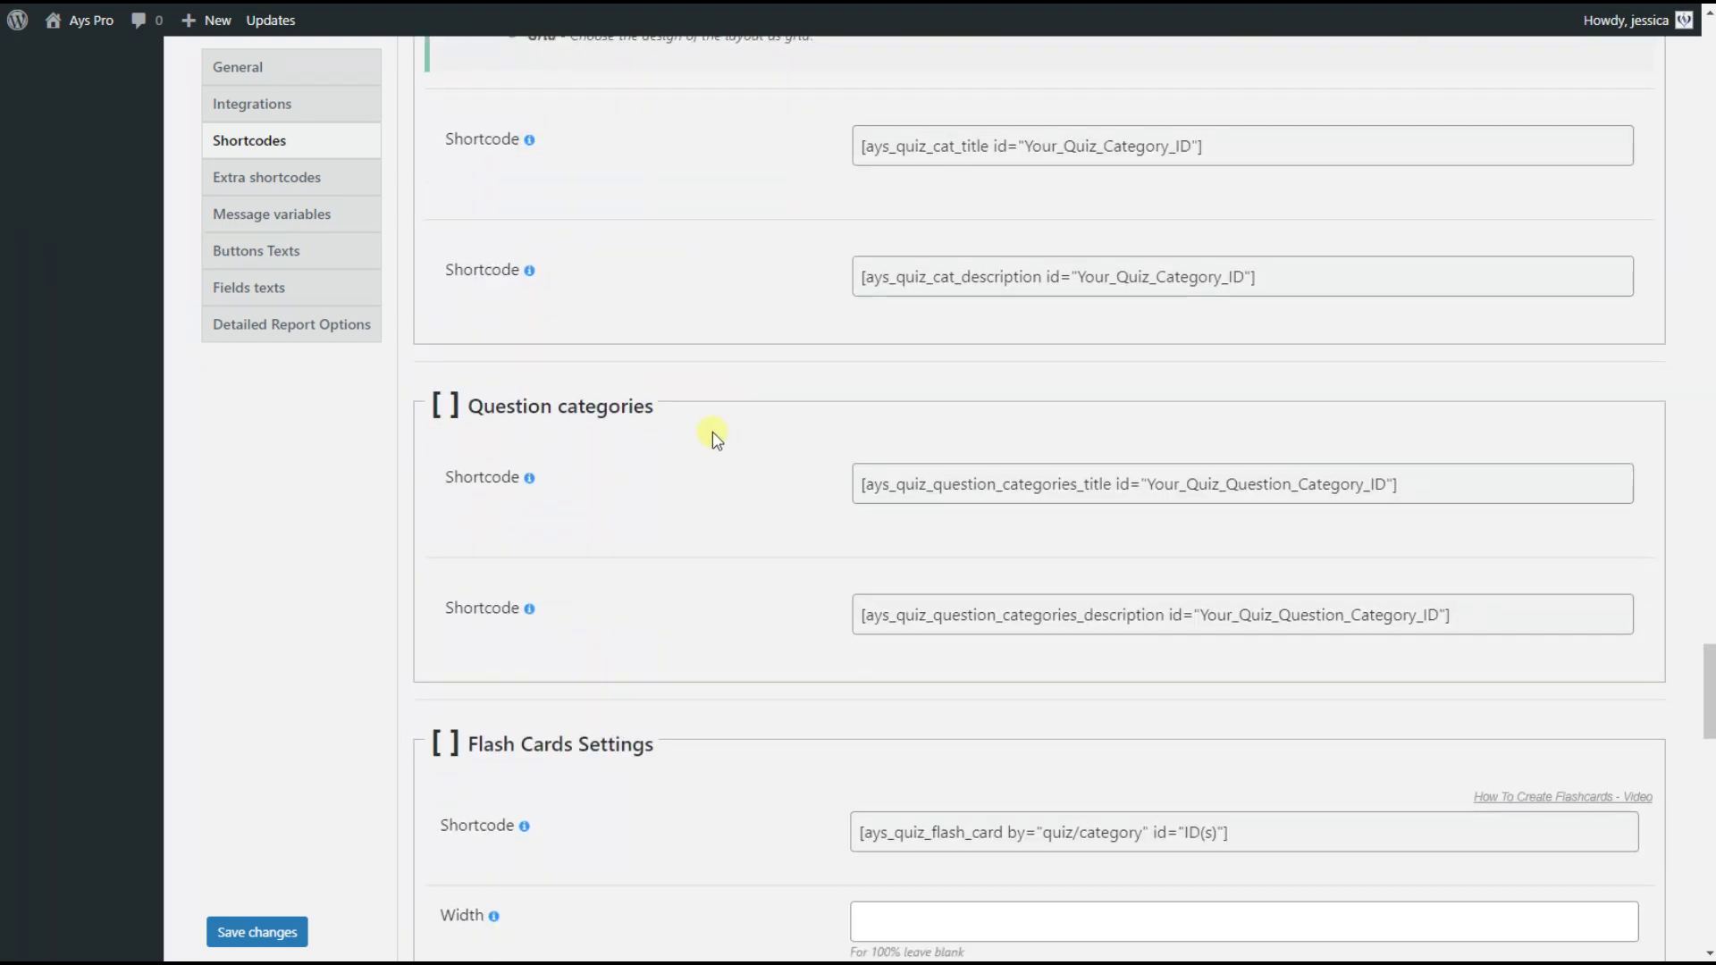
scroll(659, 249, up, 6)
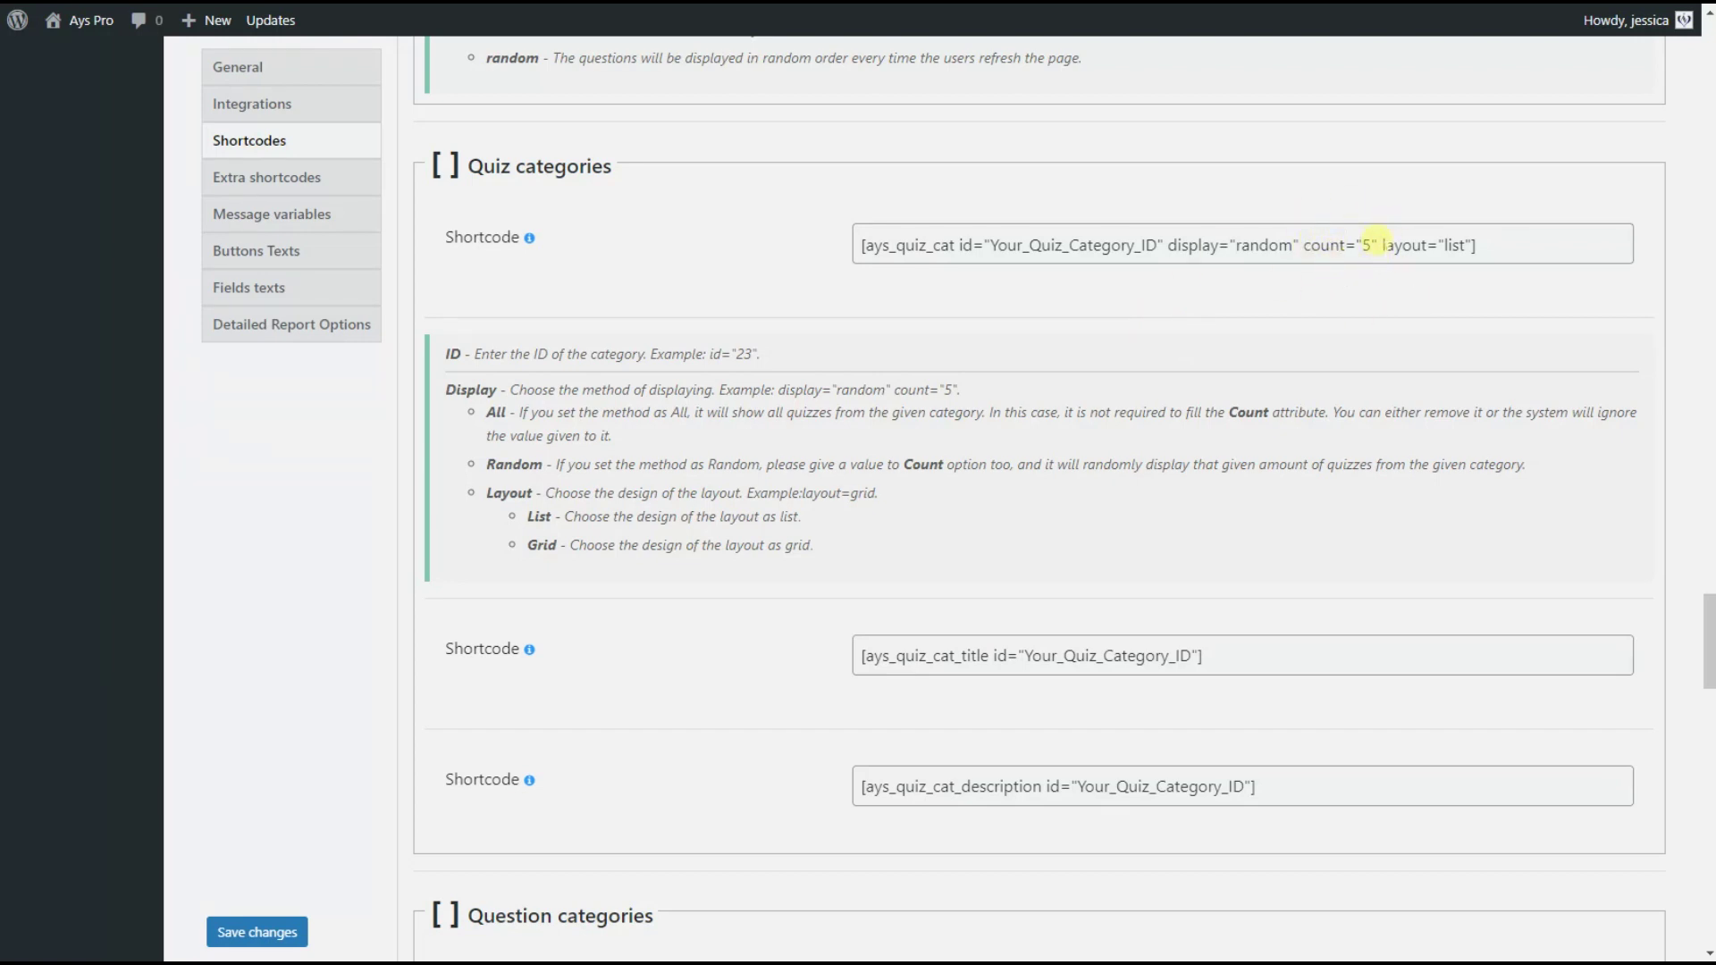
triple_click(1376, 243)
click(1331, 281)
drag(1018, 656, 1169, 672)
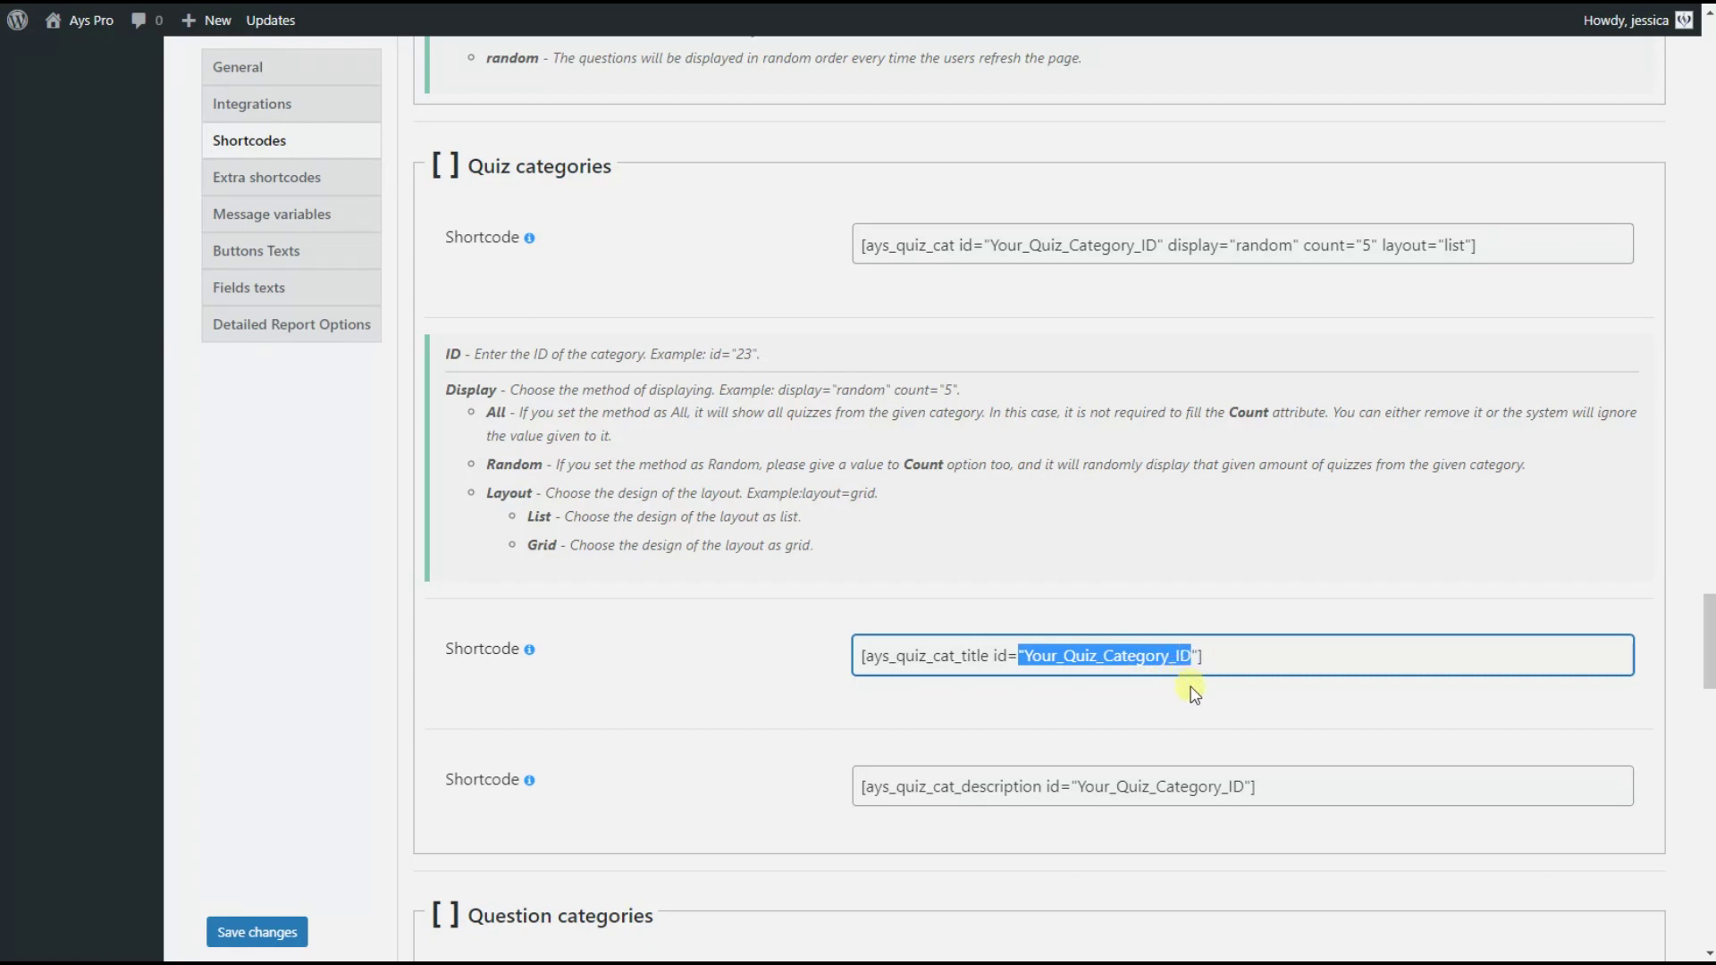
click(1194, 688)
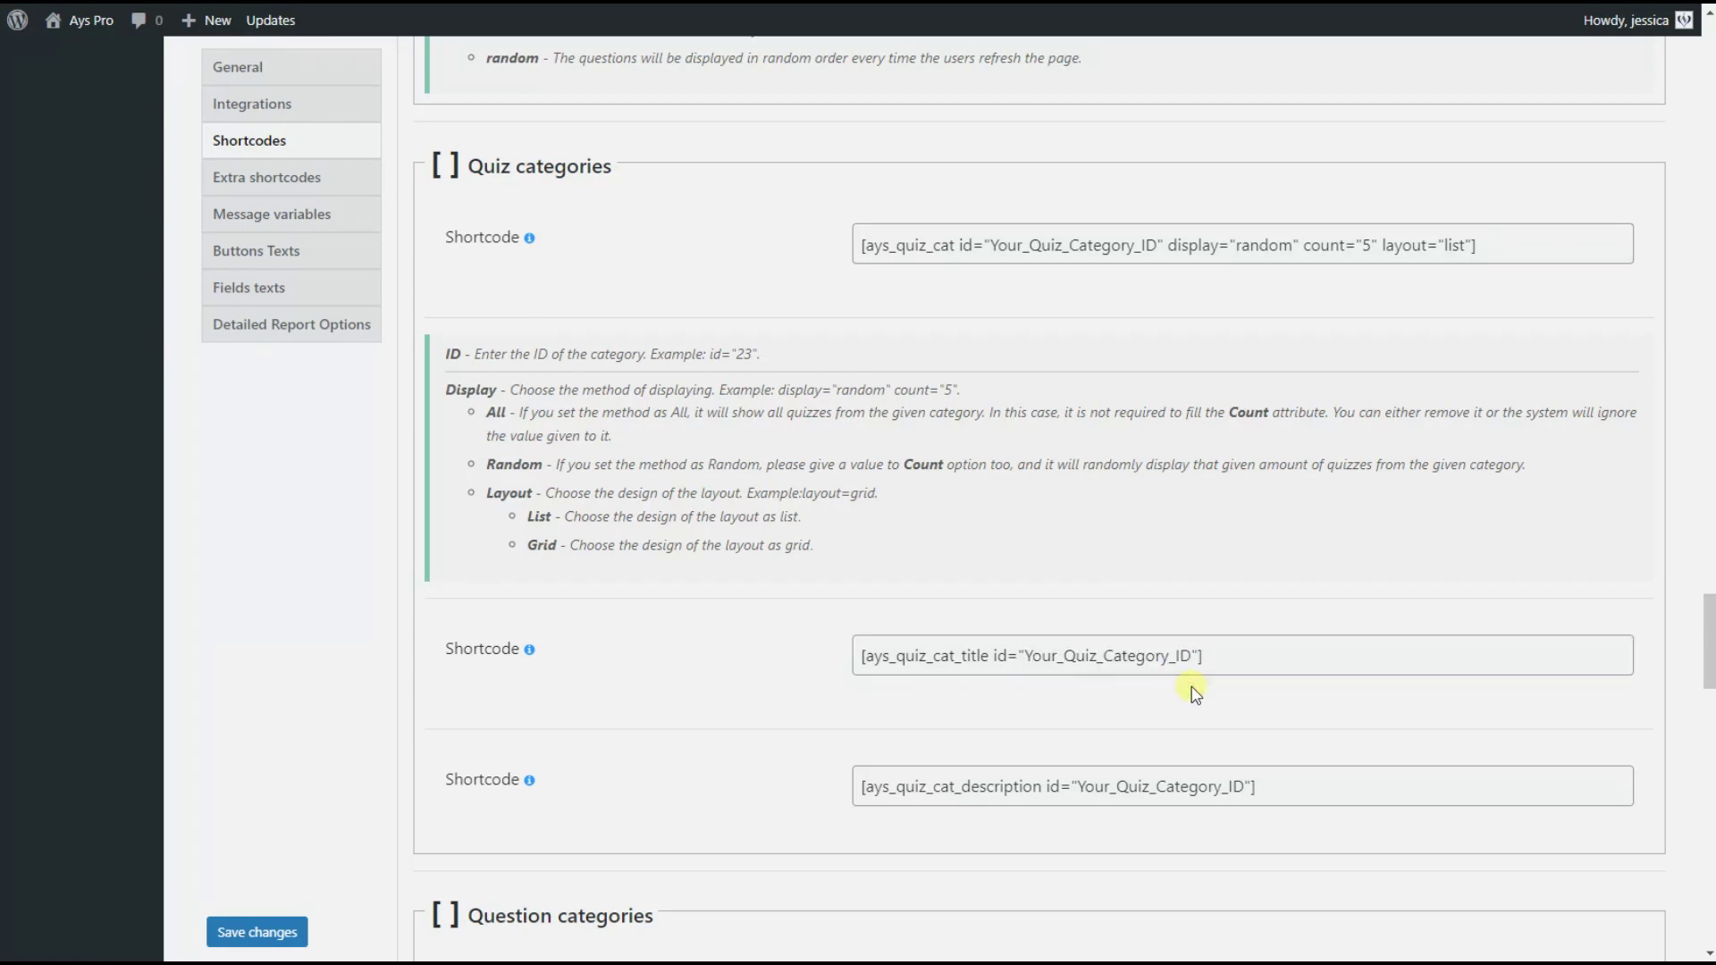
scroll(645, 662, down, 1)
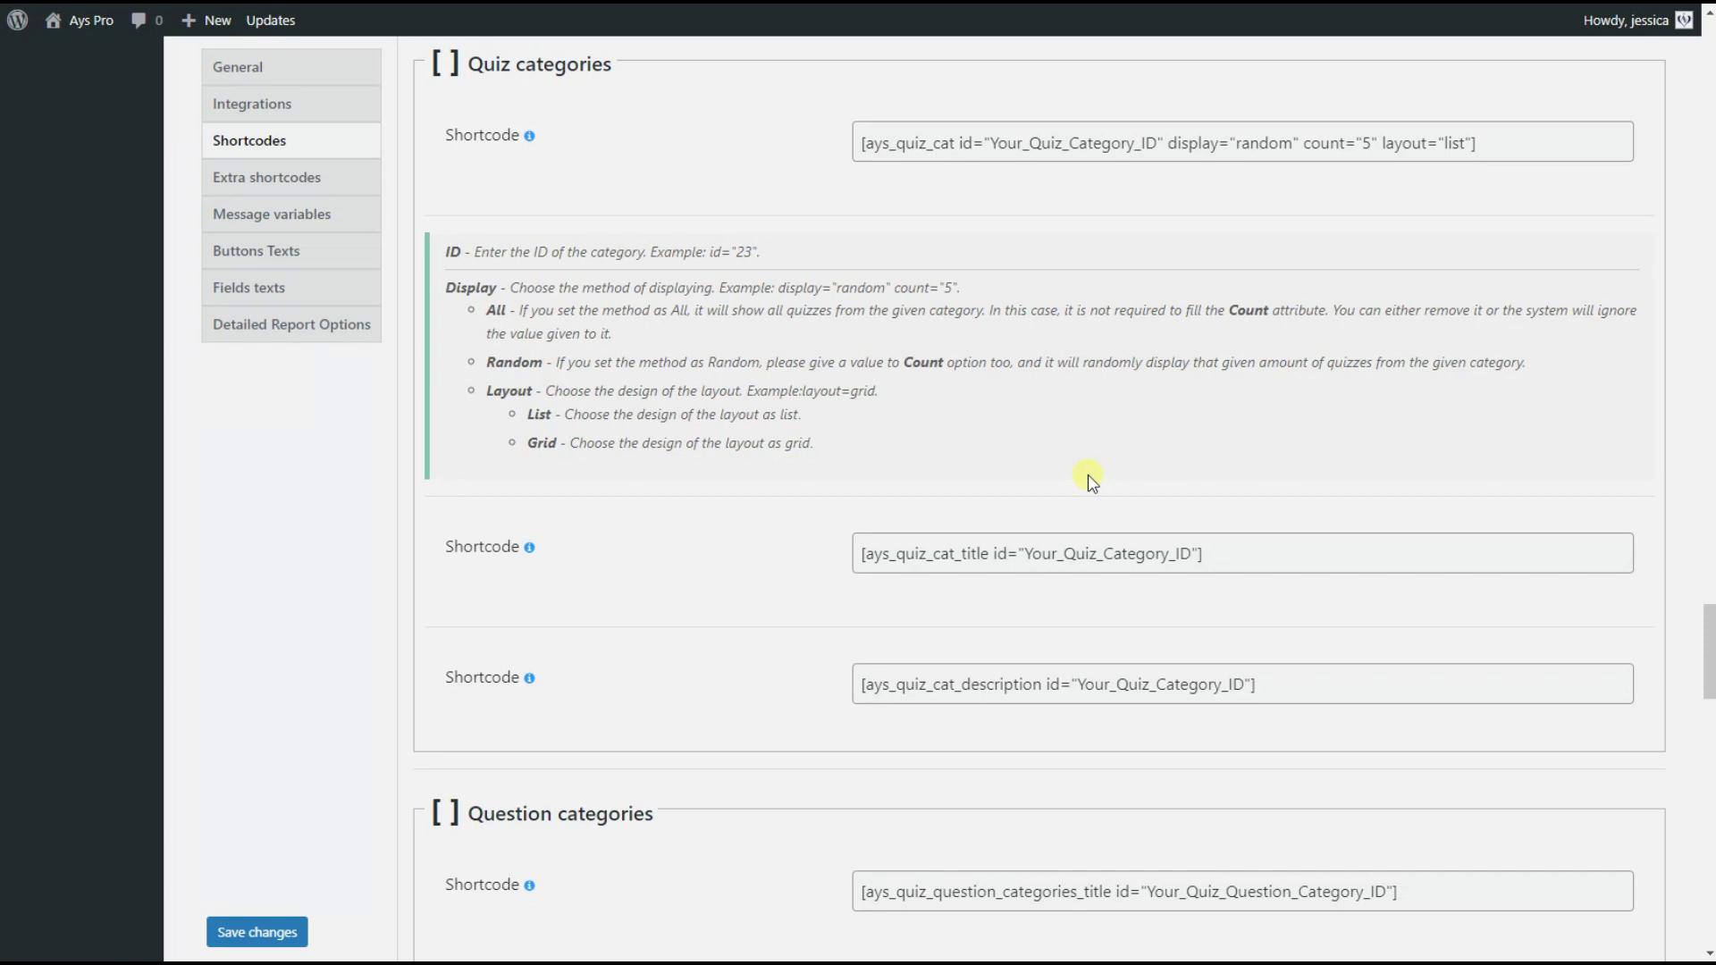
Step: Copy the ays_quiz_cat shortcode and paste it into a new blank post
click(1057, 143)
key(ctrl+c)
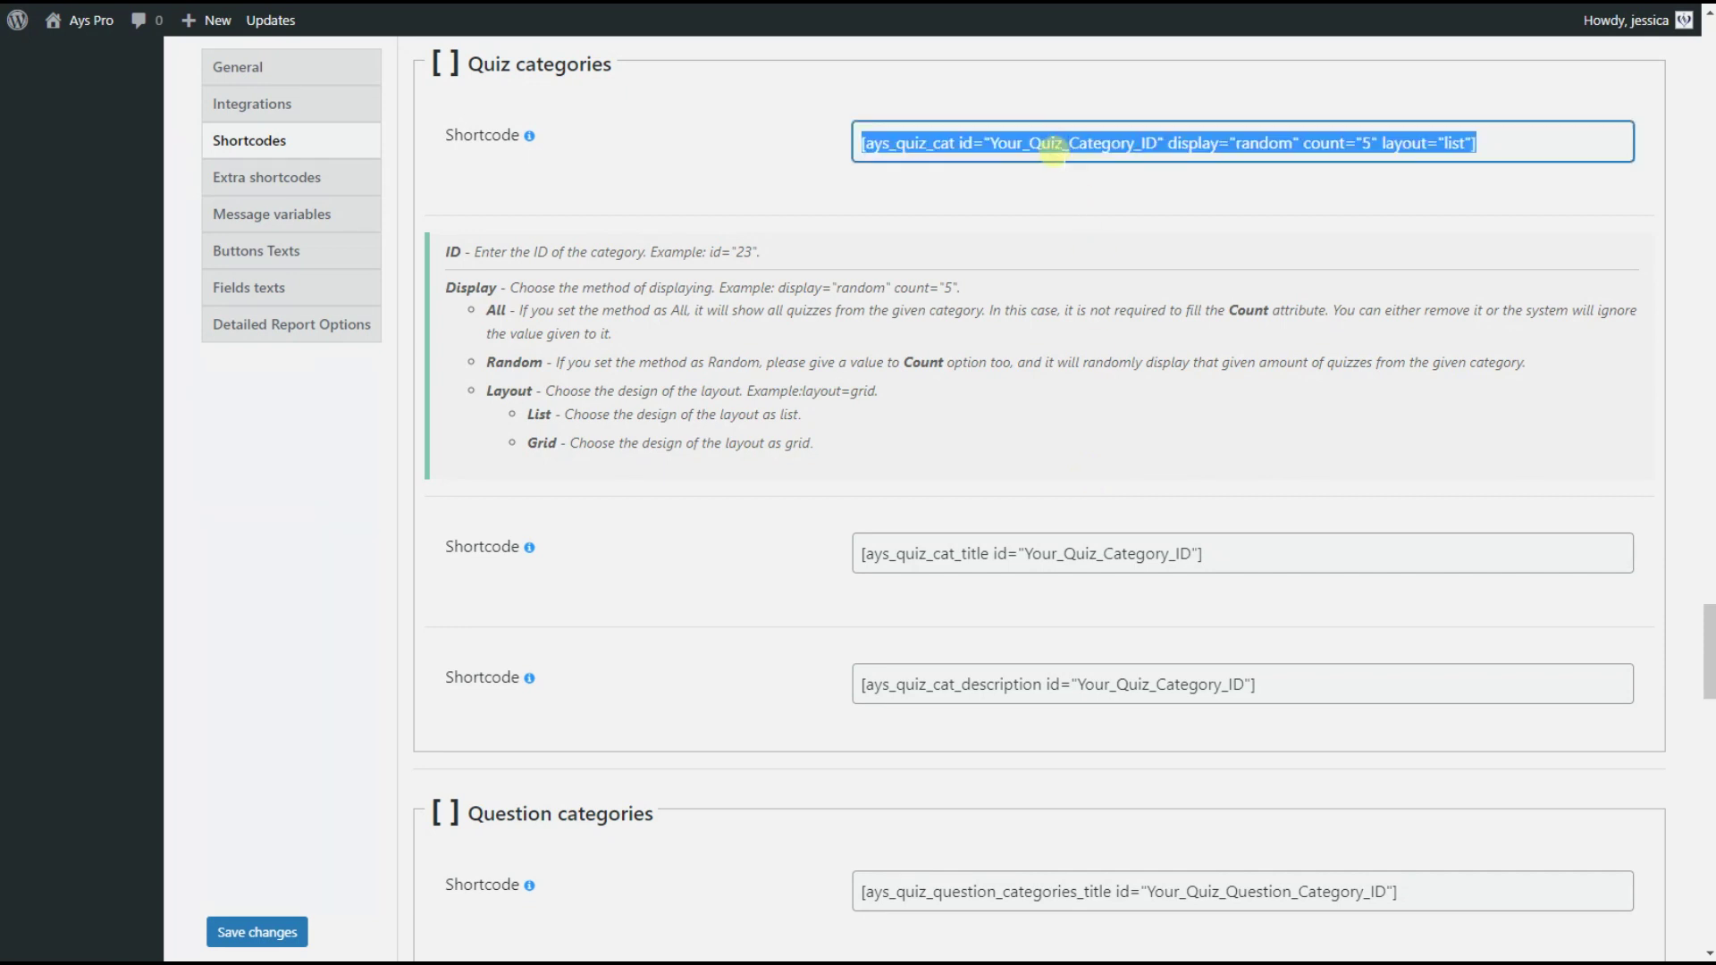
drag(1708, 652, 1708, 82)
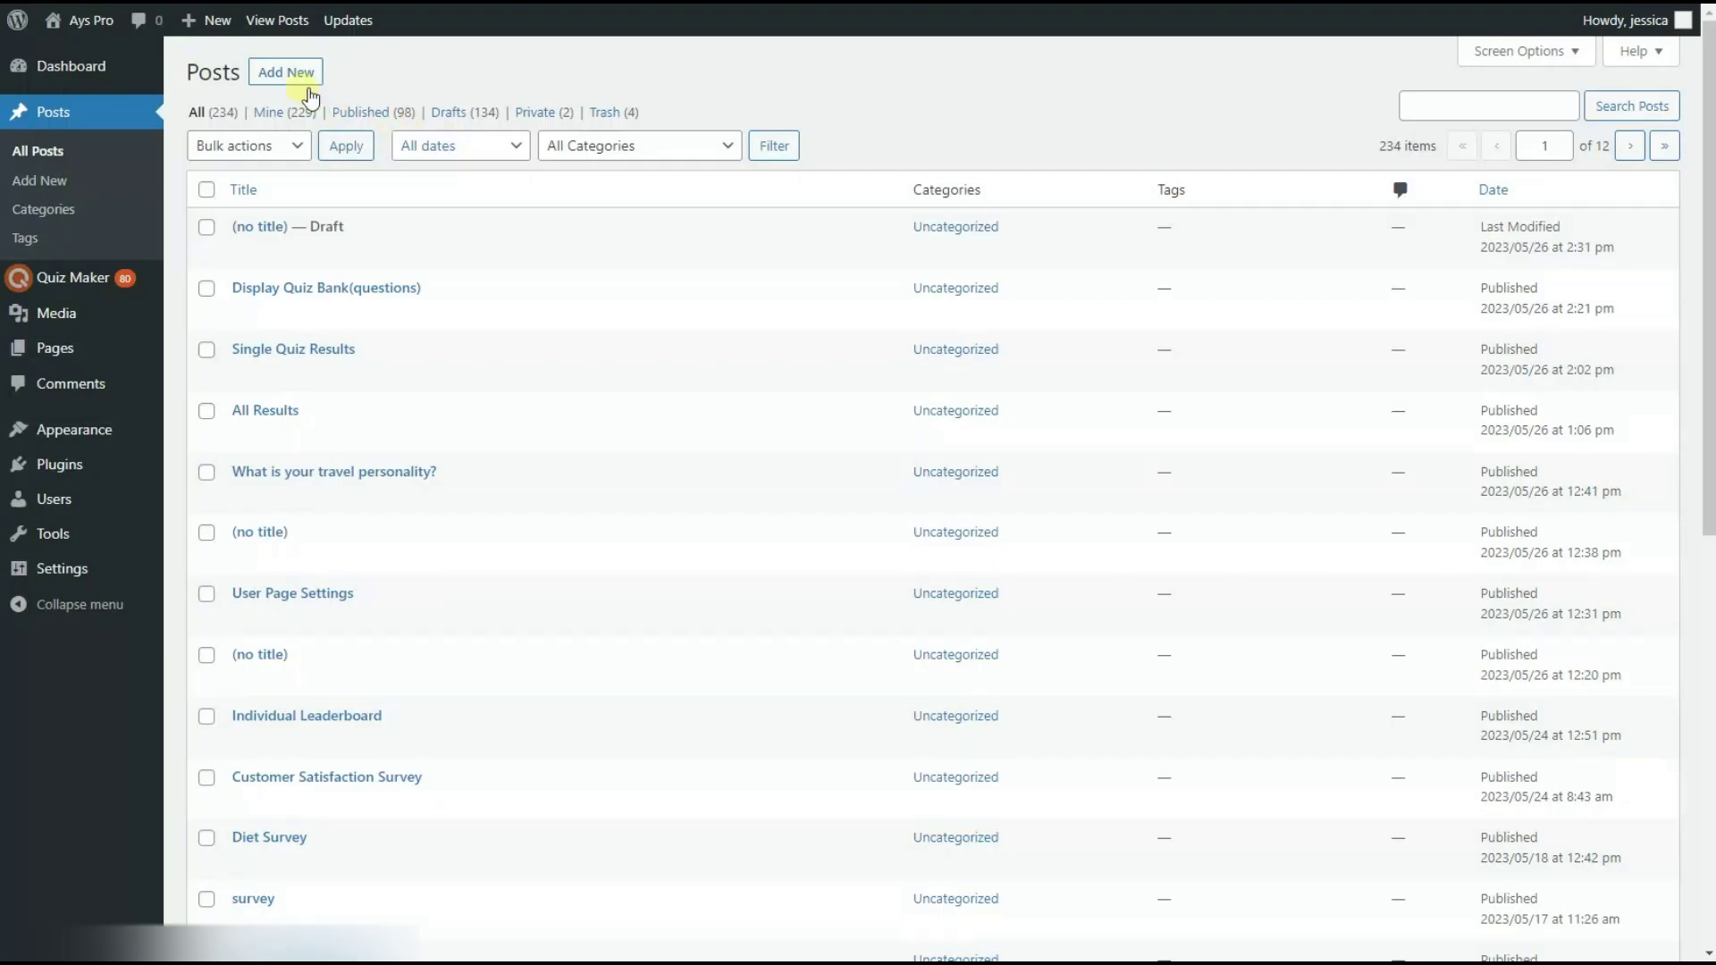
mouse_move(1099, 287)
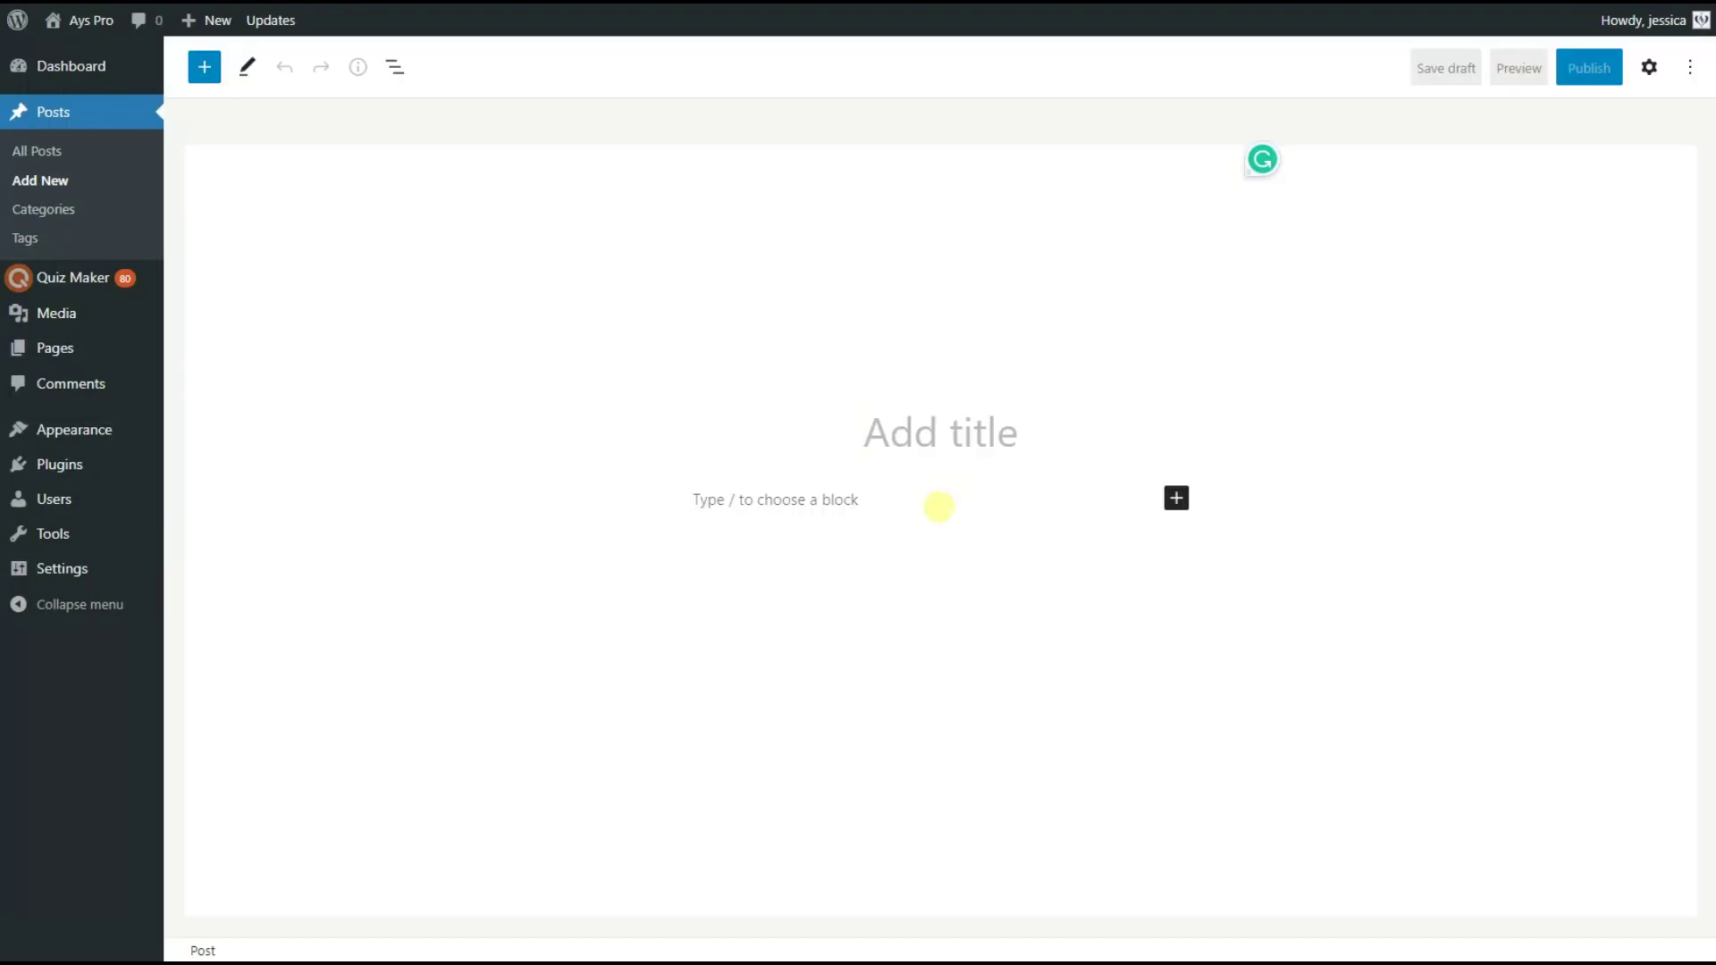
click(938, 505)
key(ctrl+v)
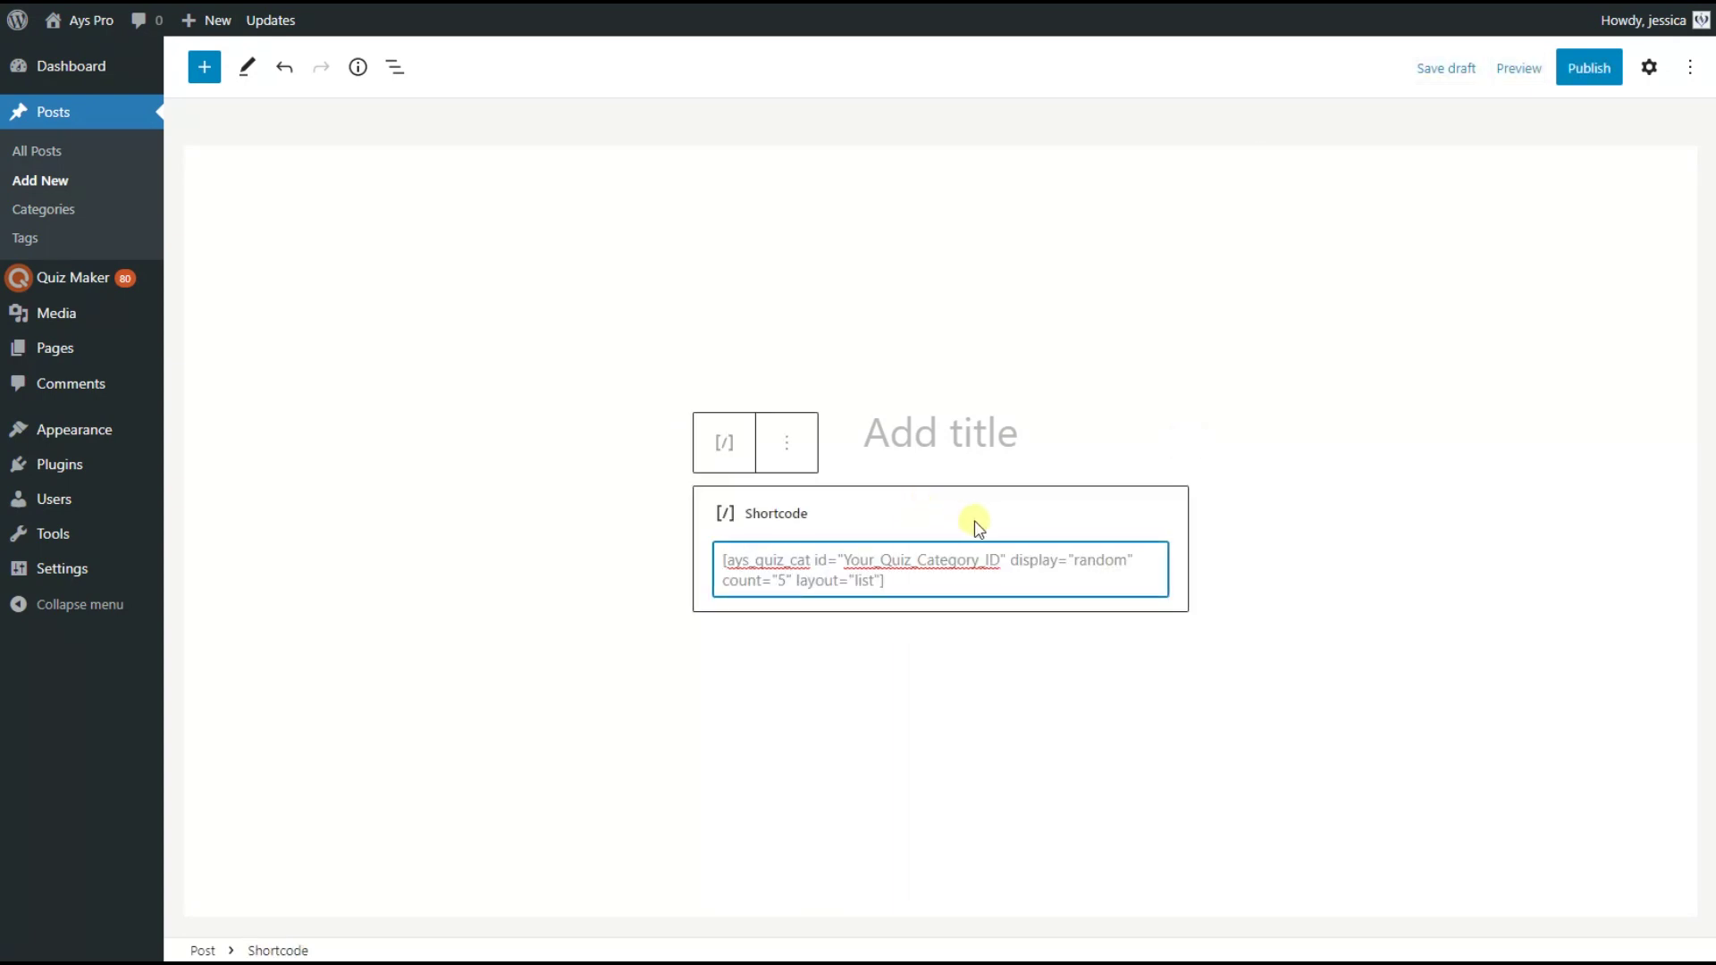
Step: Title the post 'Quiz Categories'
click(936, 416)
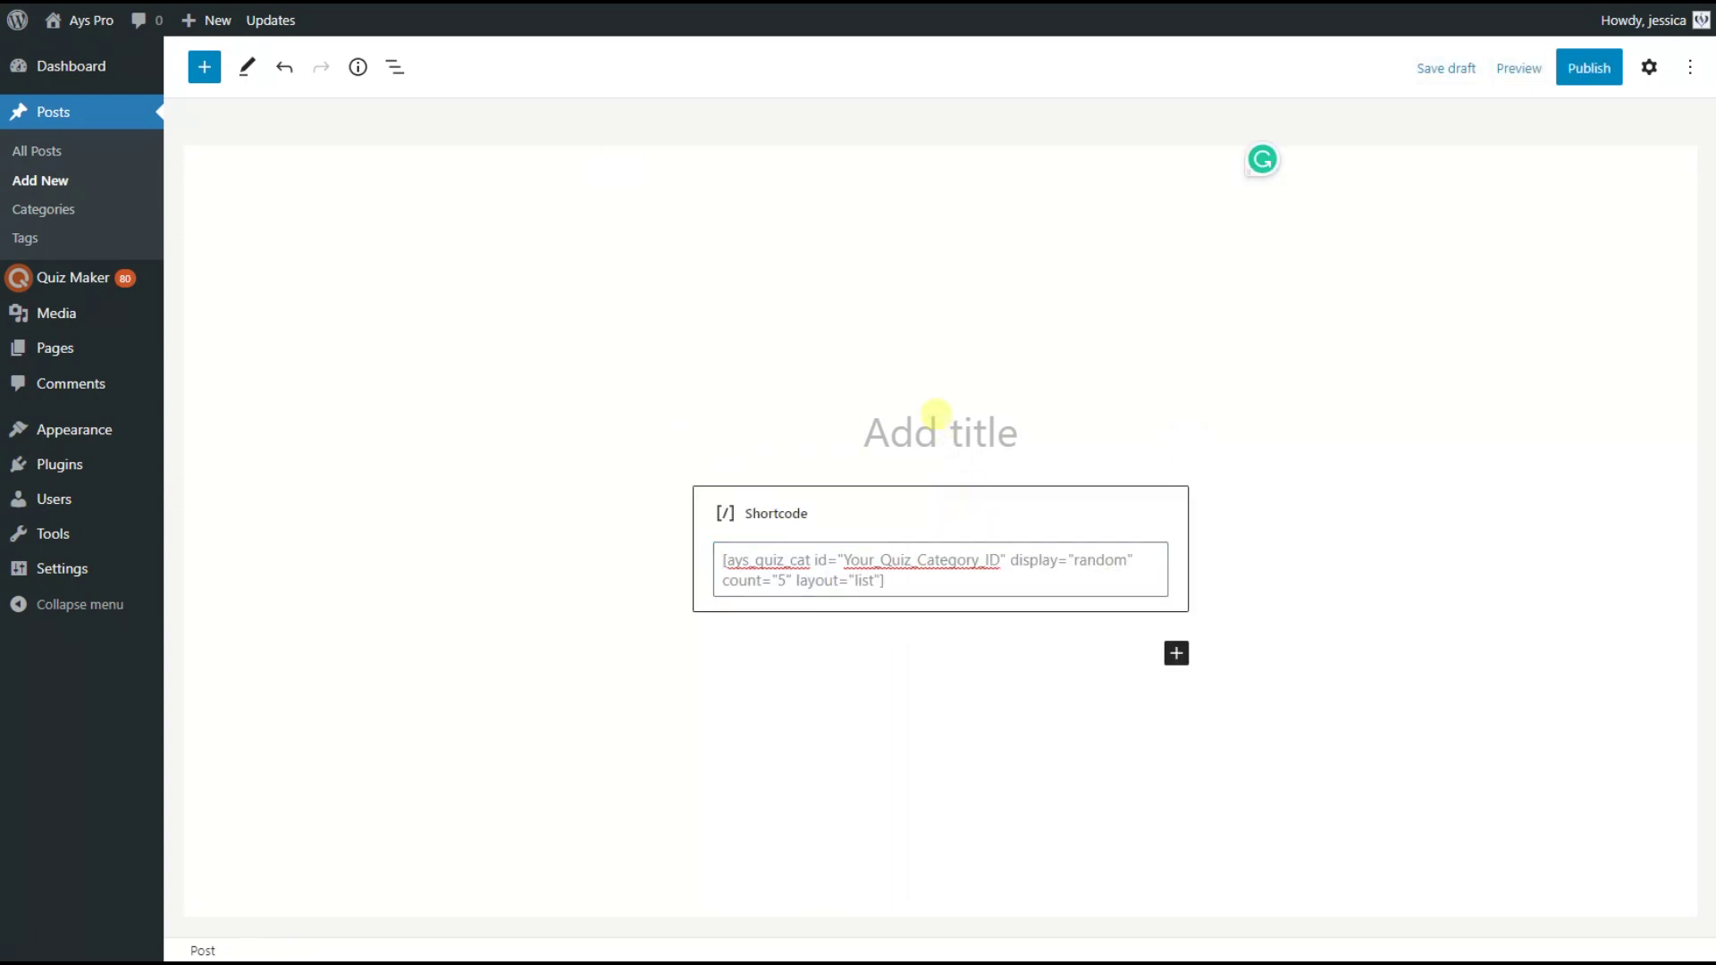
text(Quiz Cs)
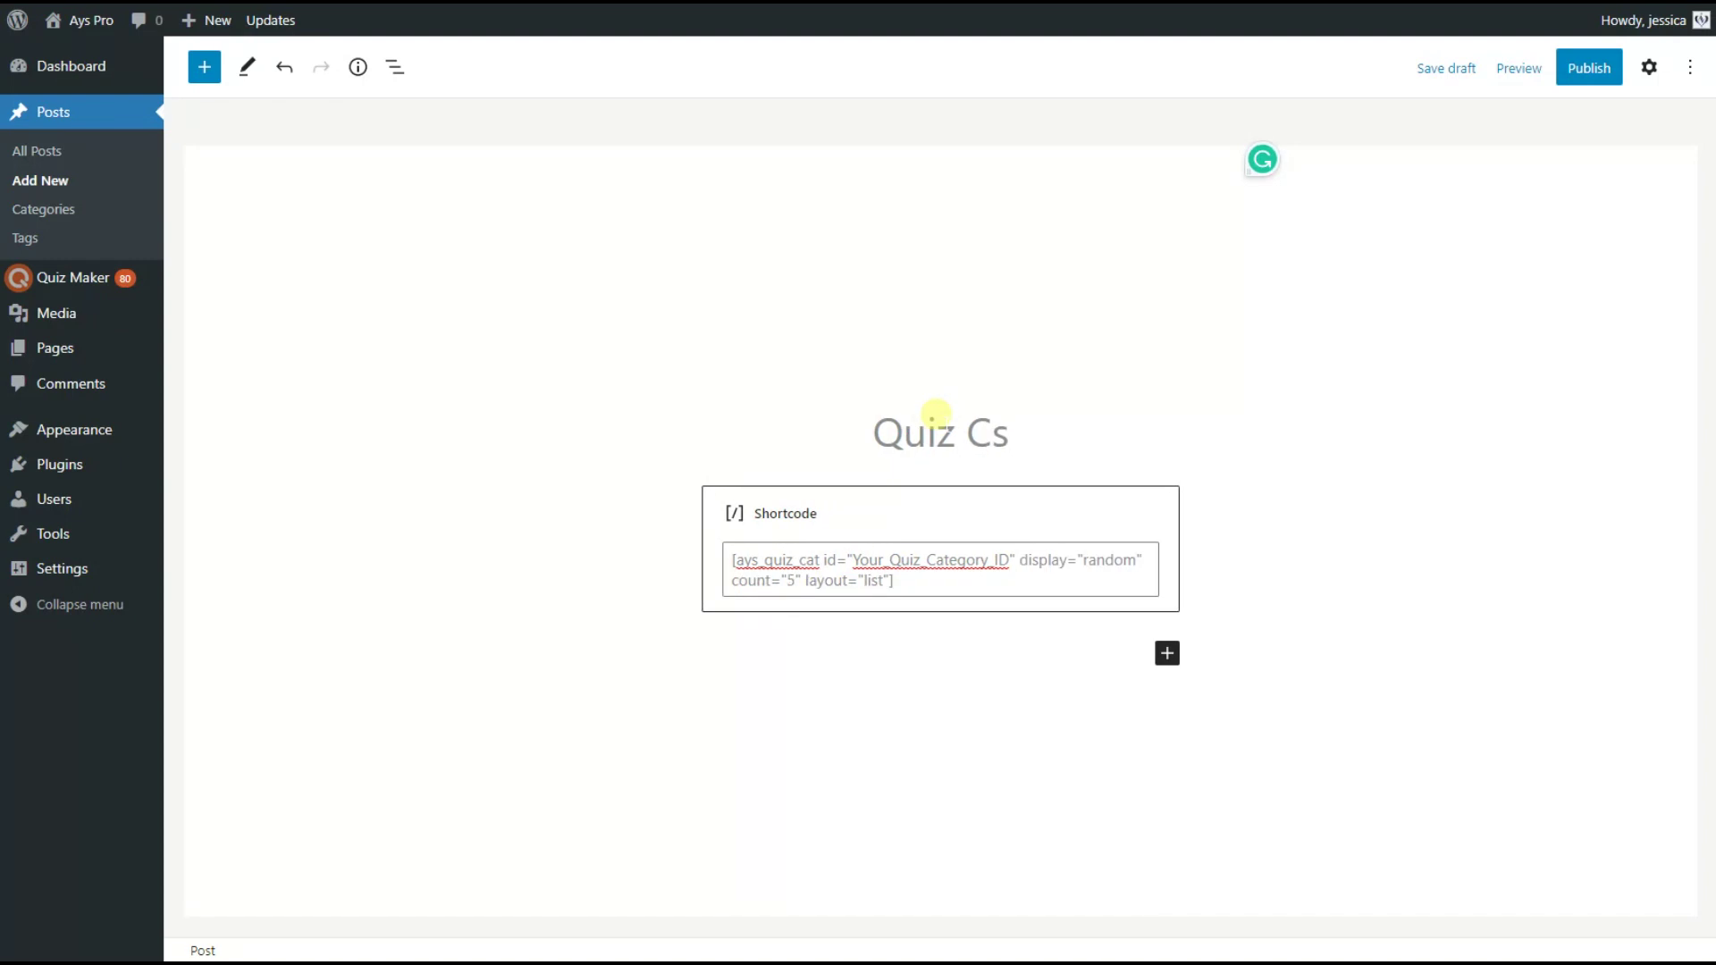
key(BackSpace)
text(atg)
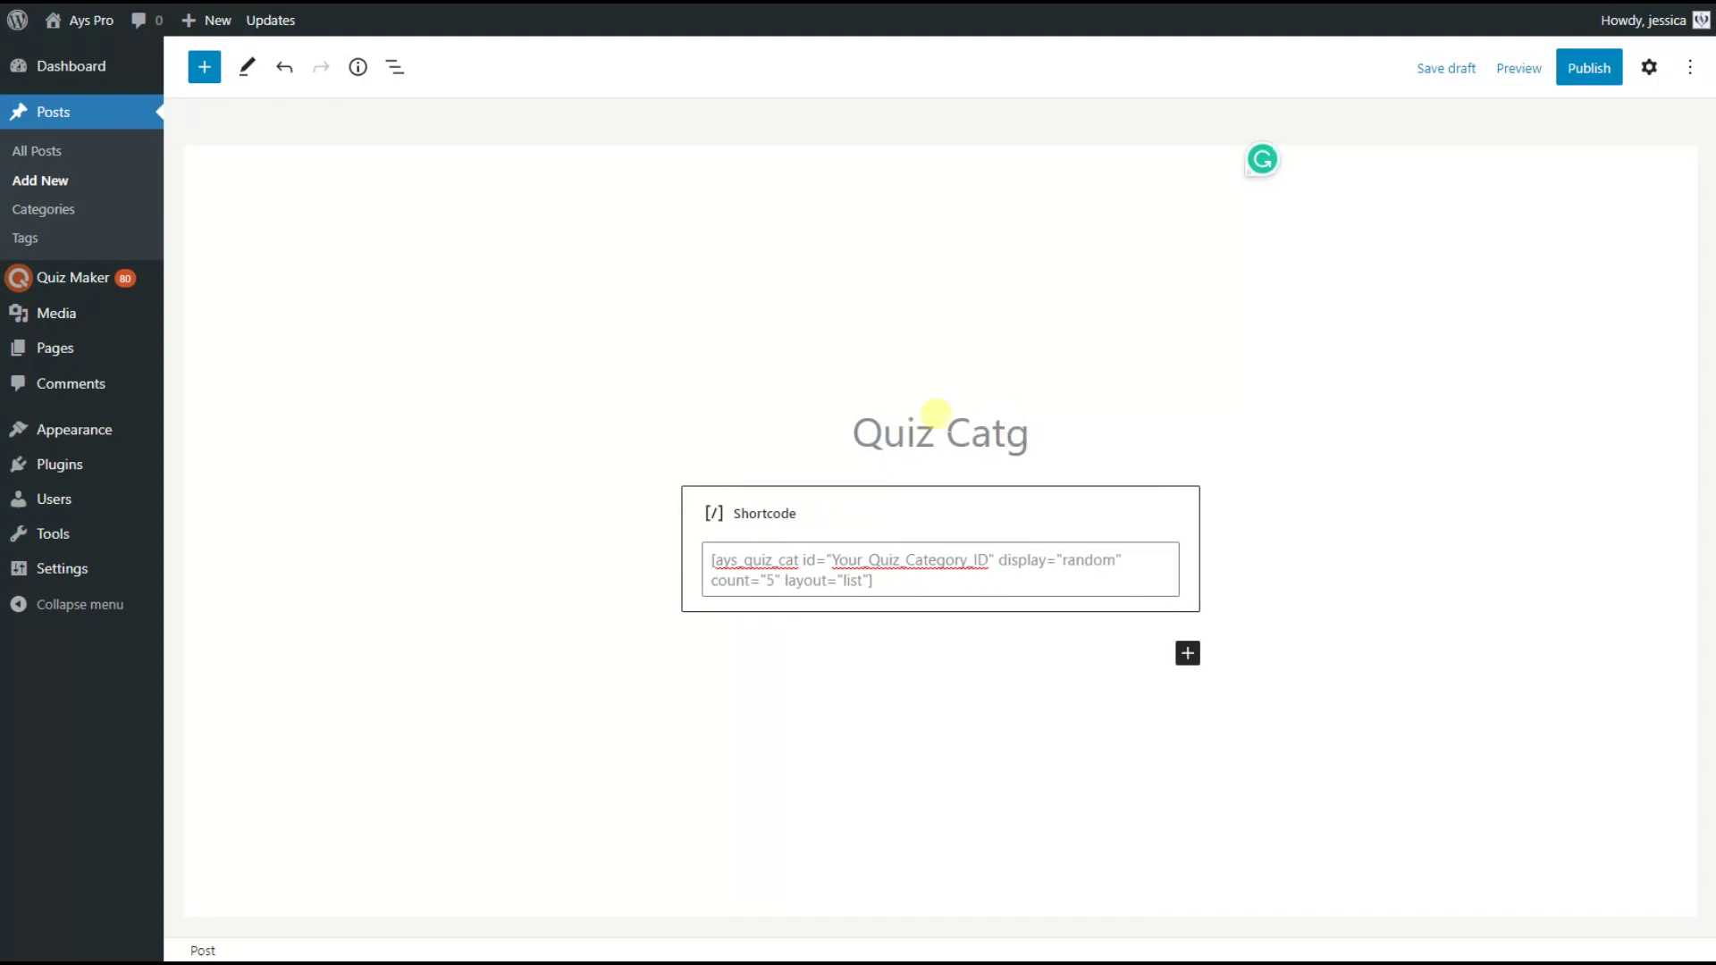
key(BackSpace)
text(eg)
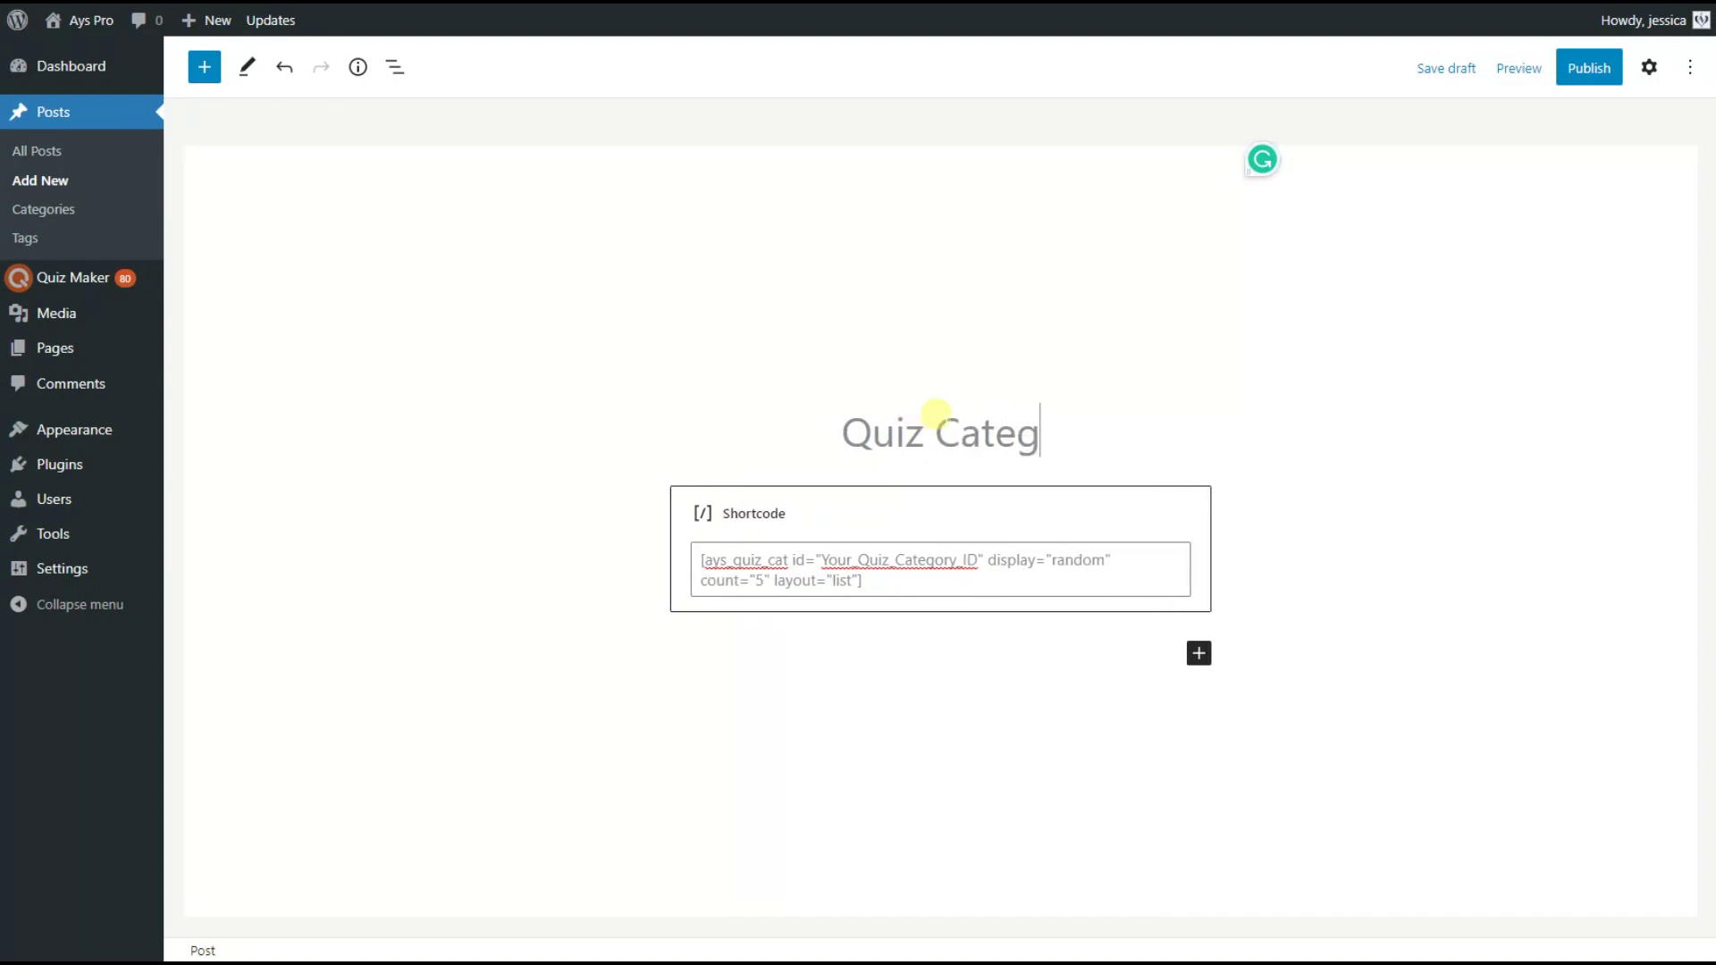
text(ories)
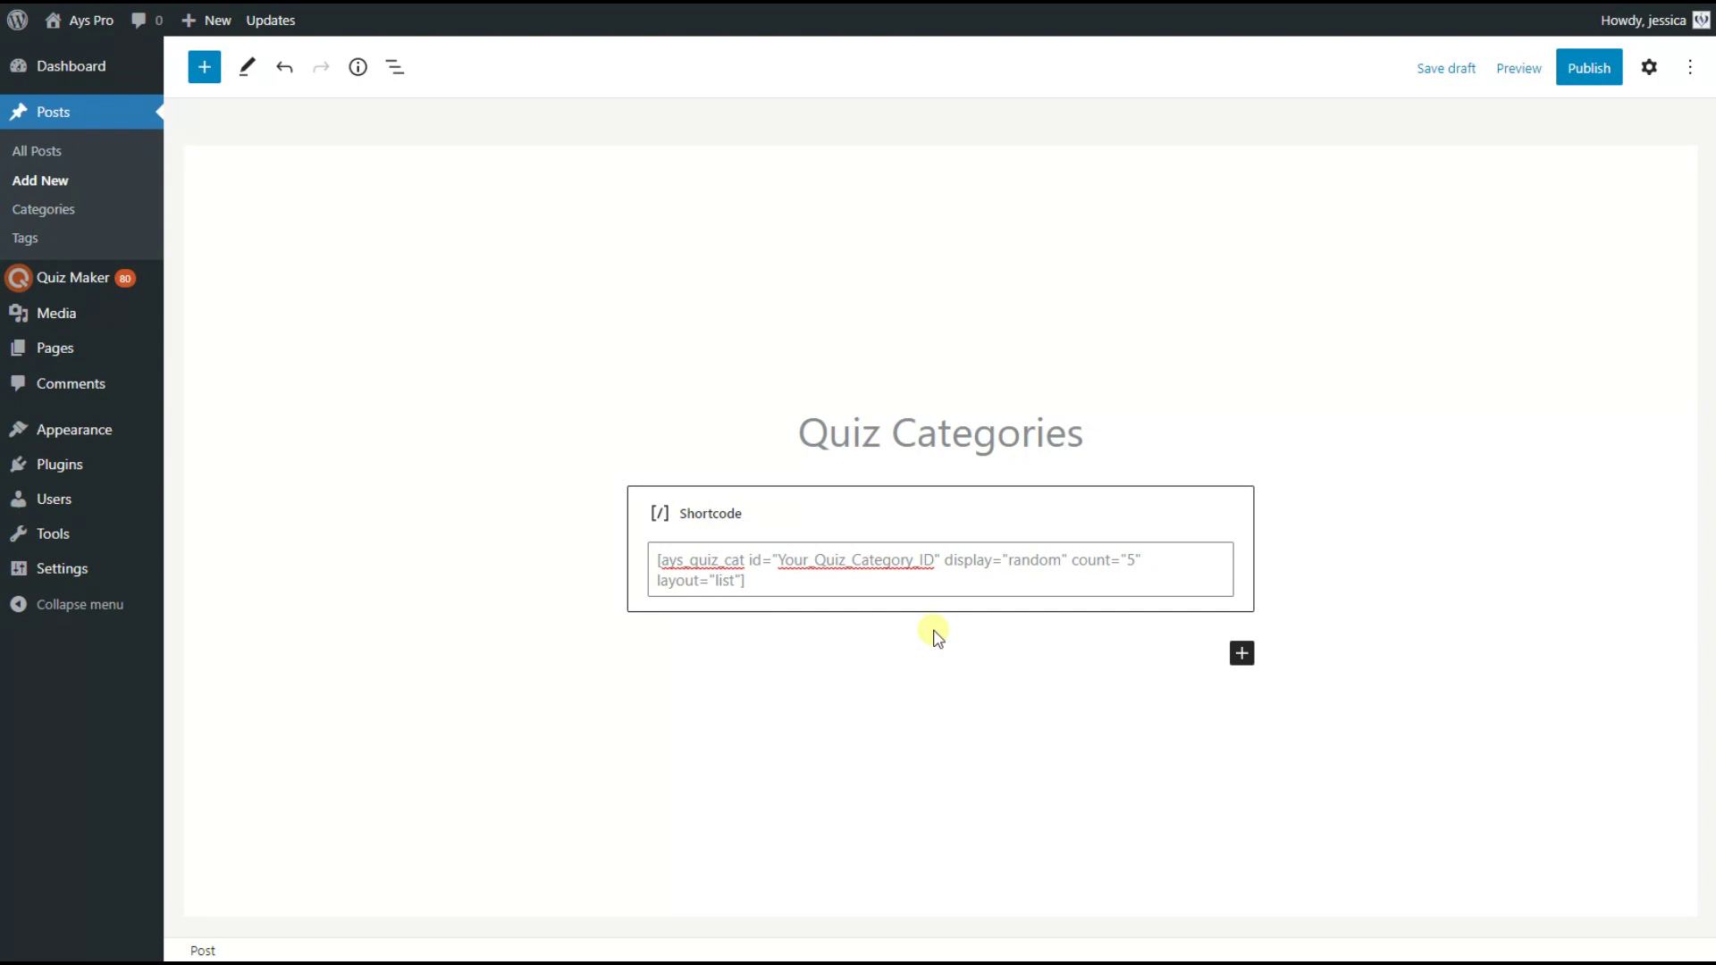
Step: Change the shortcode's category ID to 3, then copy the category title shortcode
double_click(881, 560)
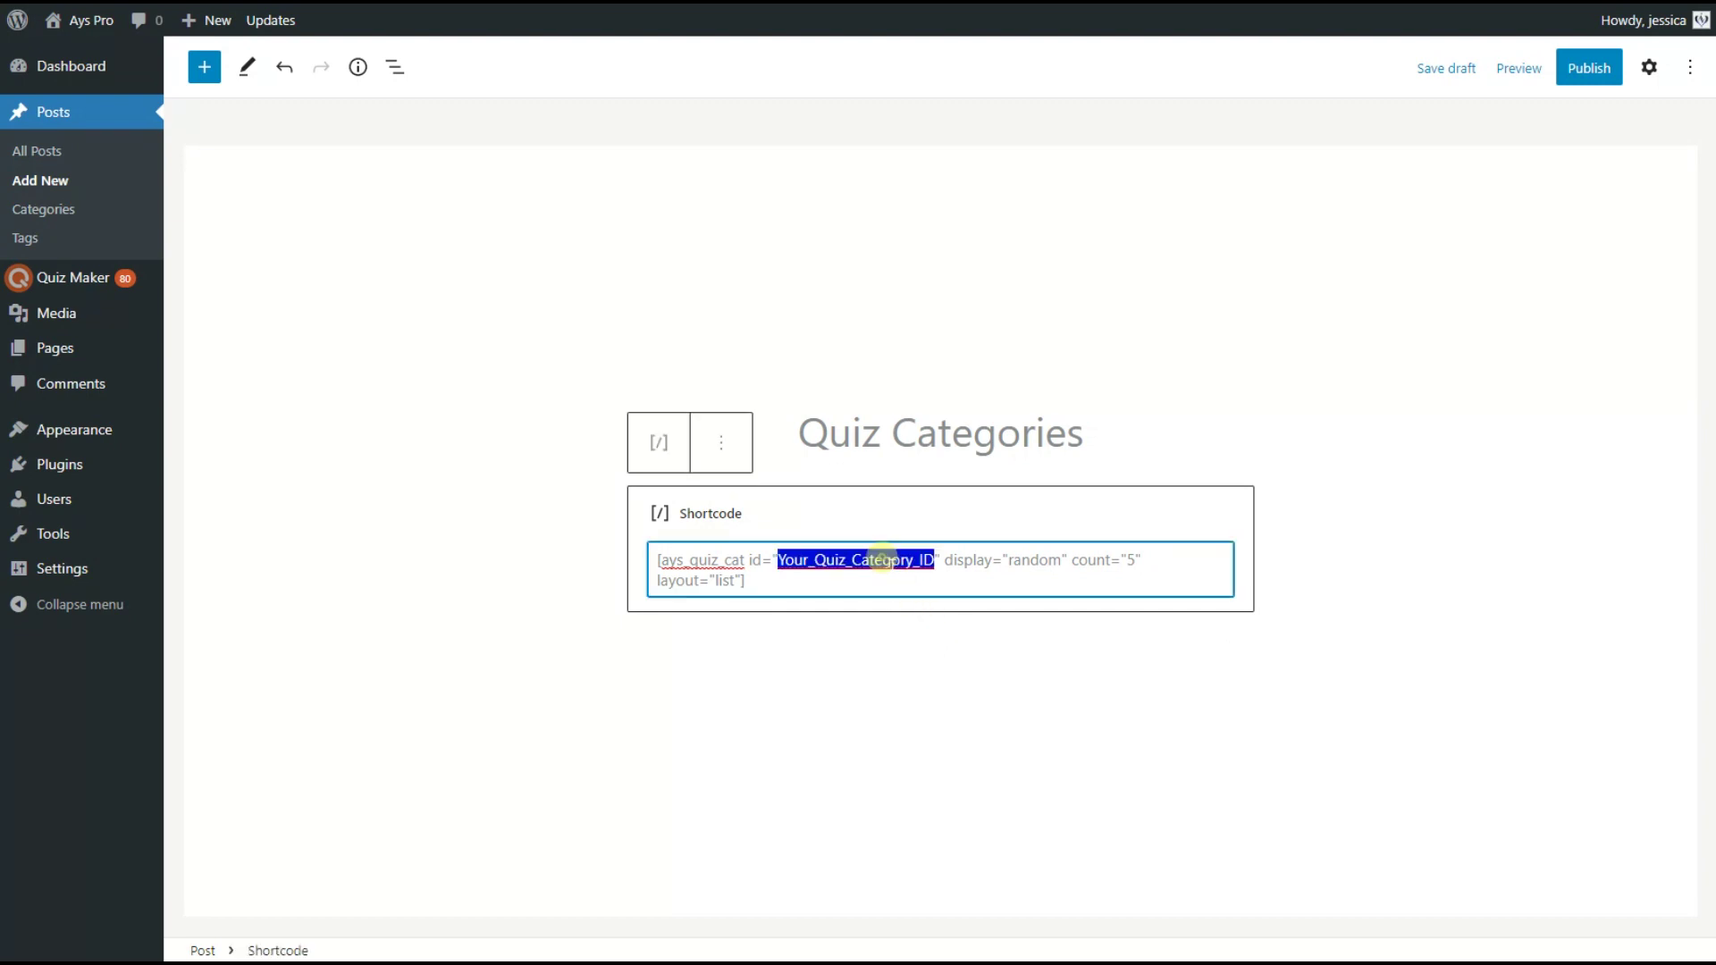
text(3)
click(956, 631)
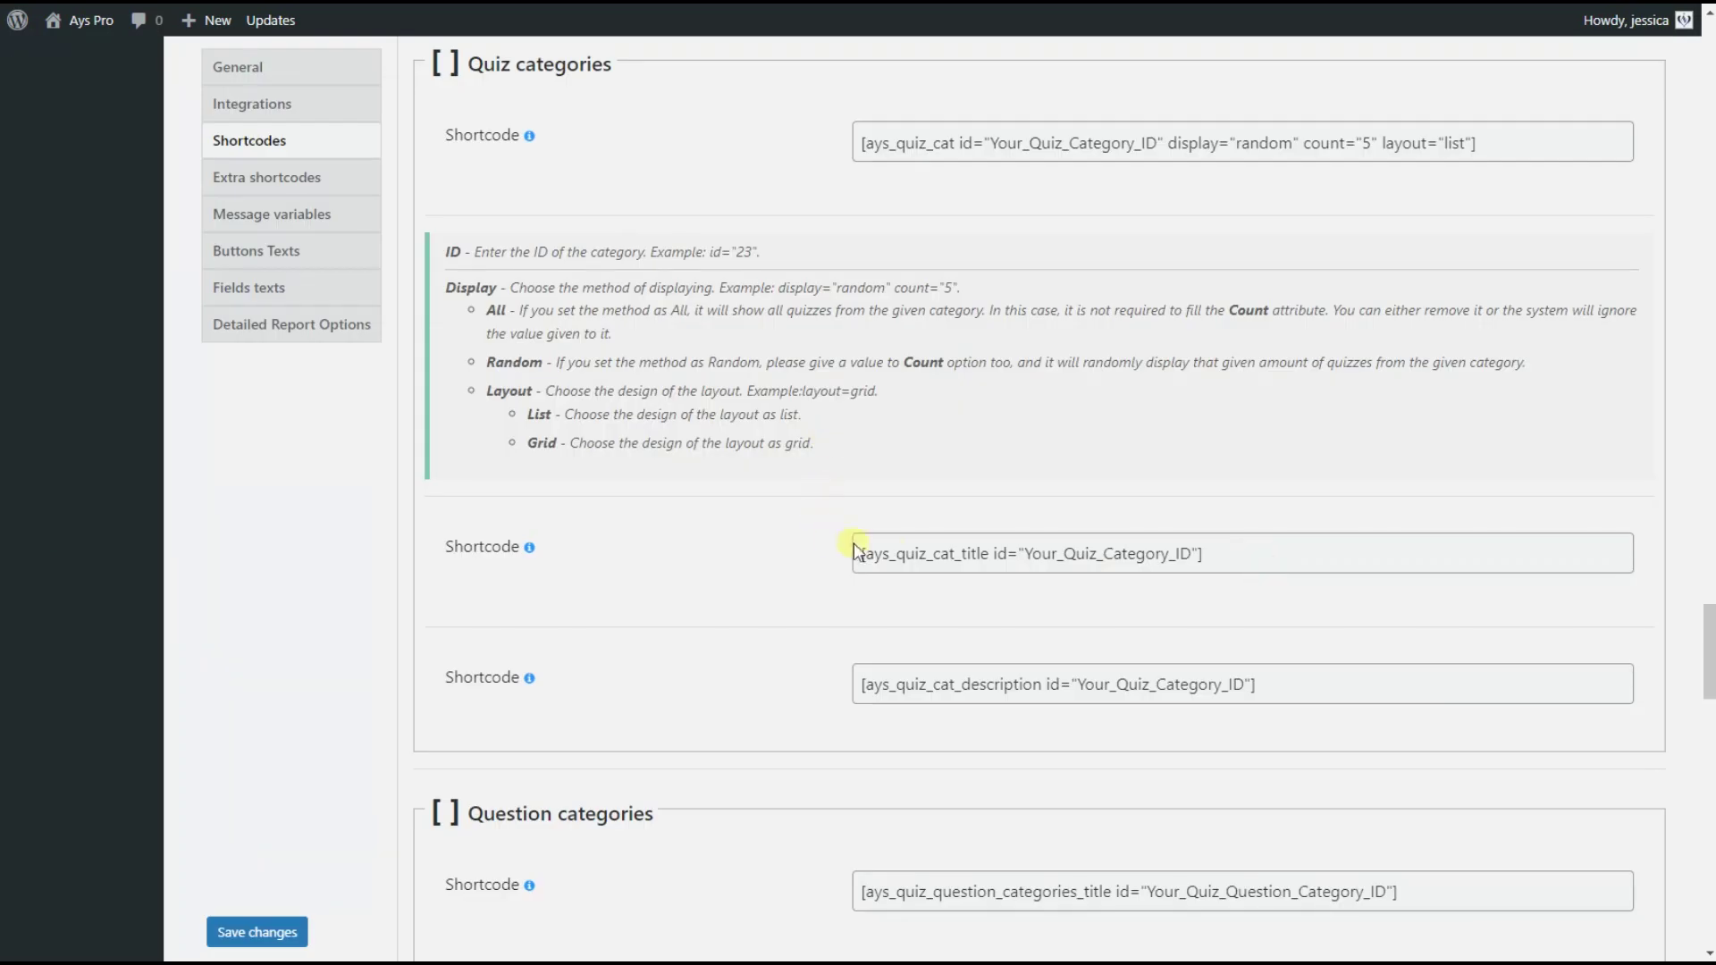
click(859, 552)
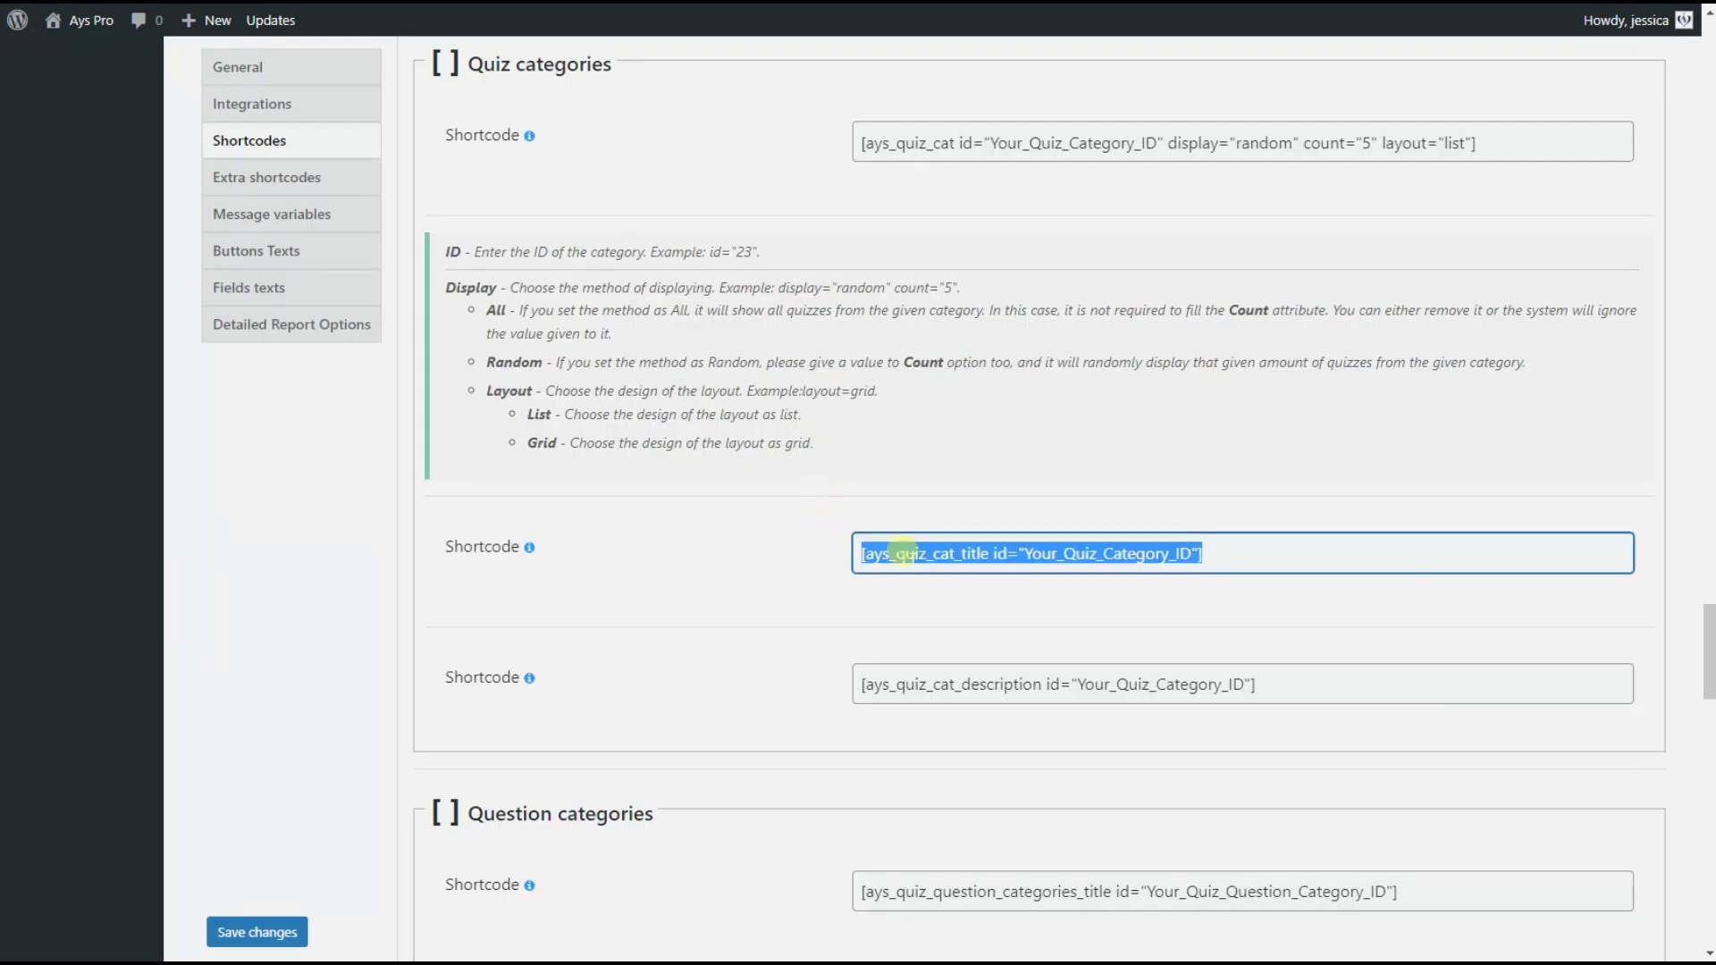
Step: Paste the category title and category description shortcodes into new blocks in the post
text([ays_quiz_cat_title id="Your_Quiz_Category_ID"])
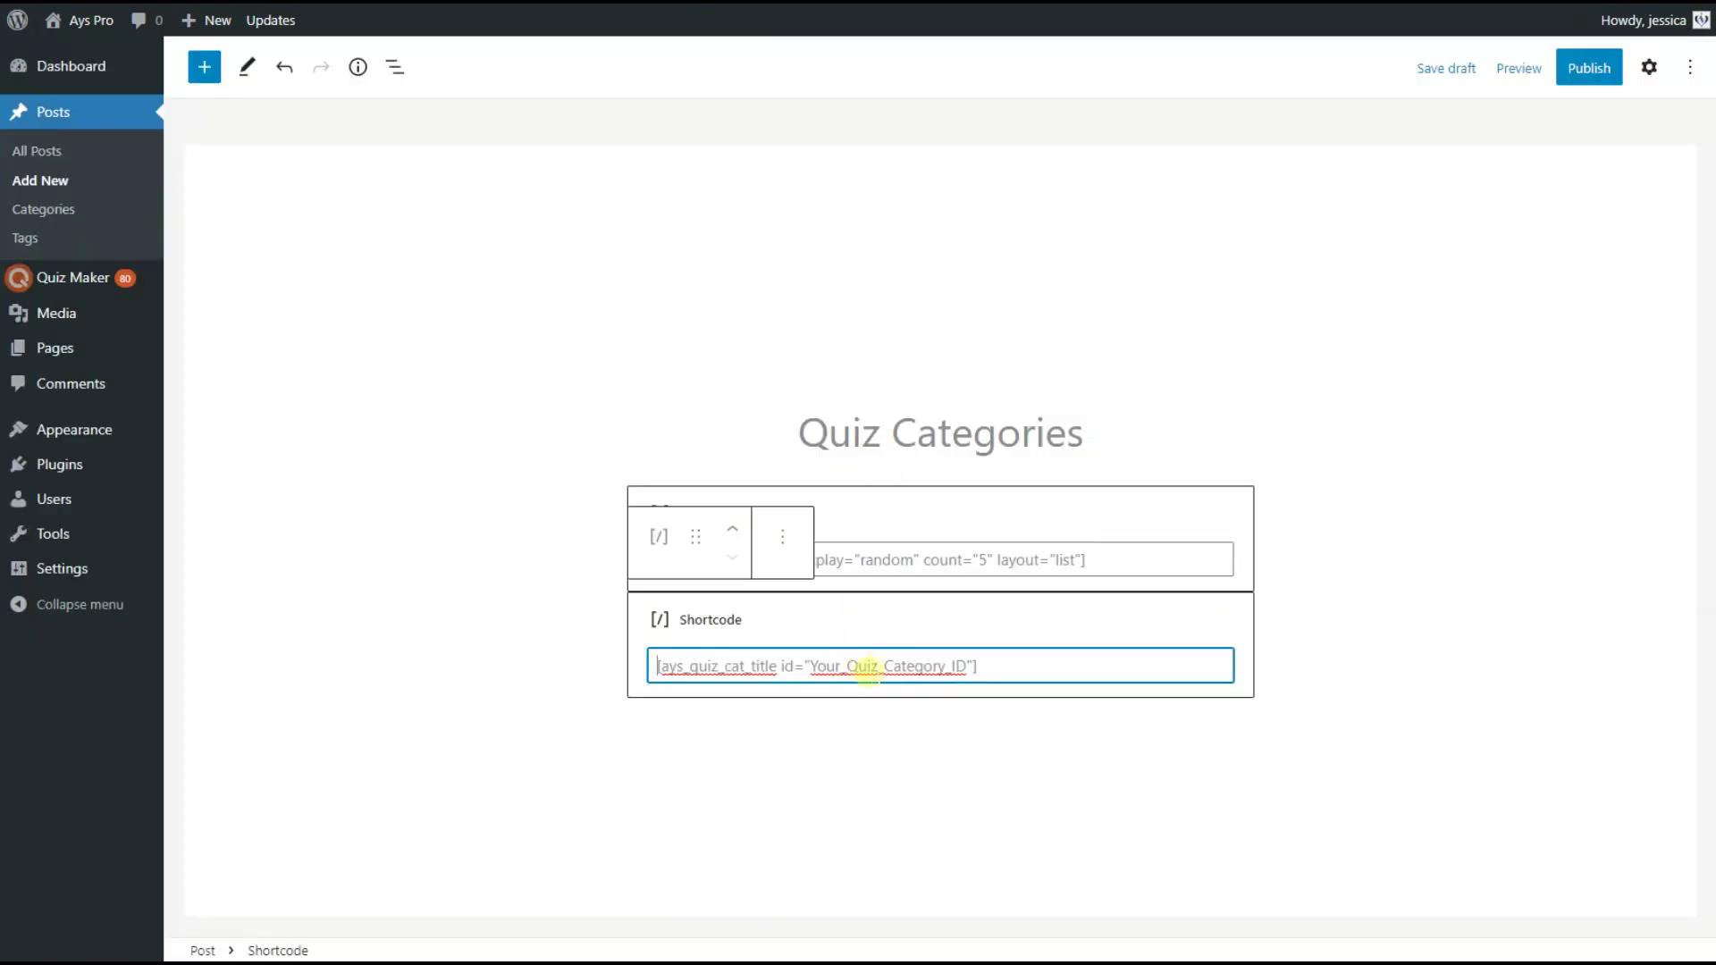
click(1241, 735)
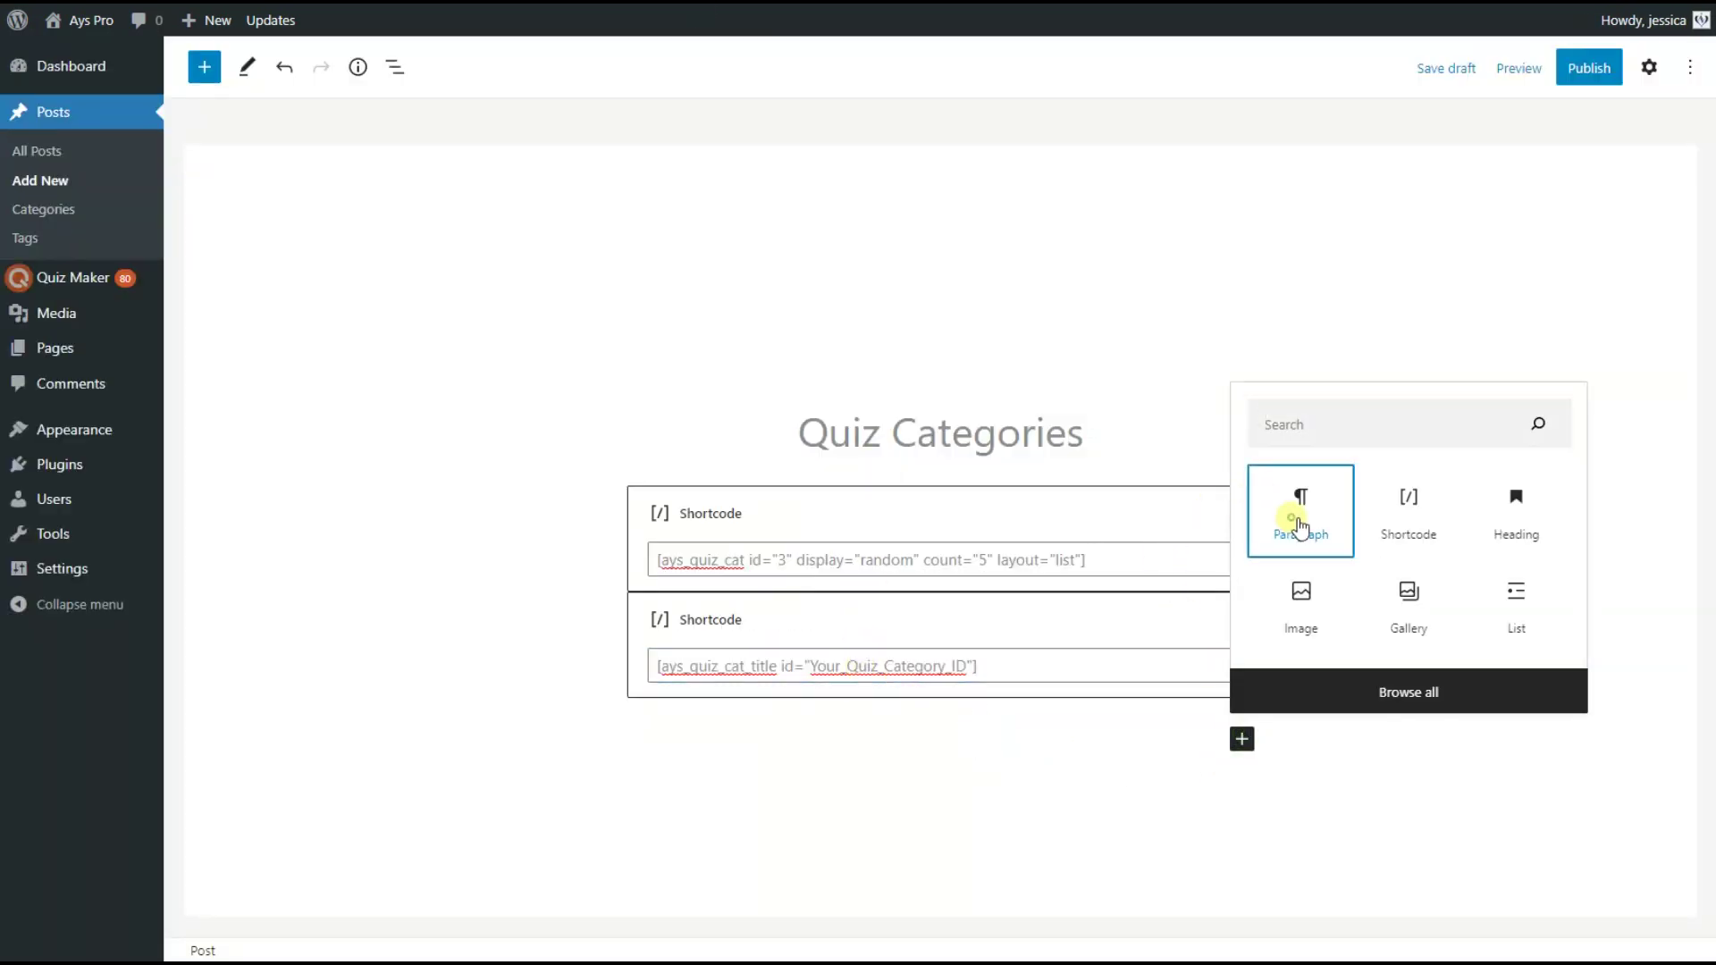
click(1305, 505)
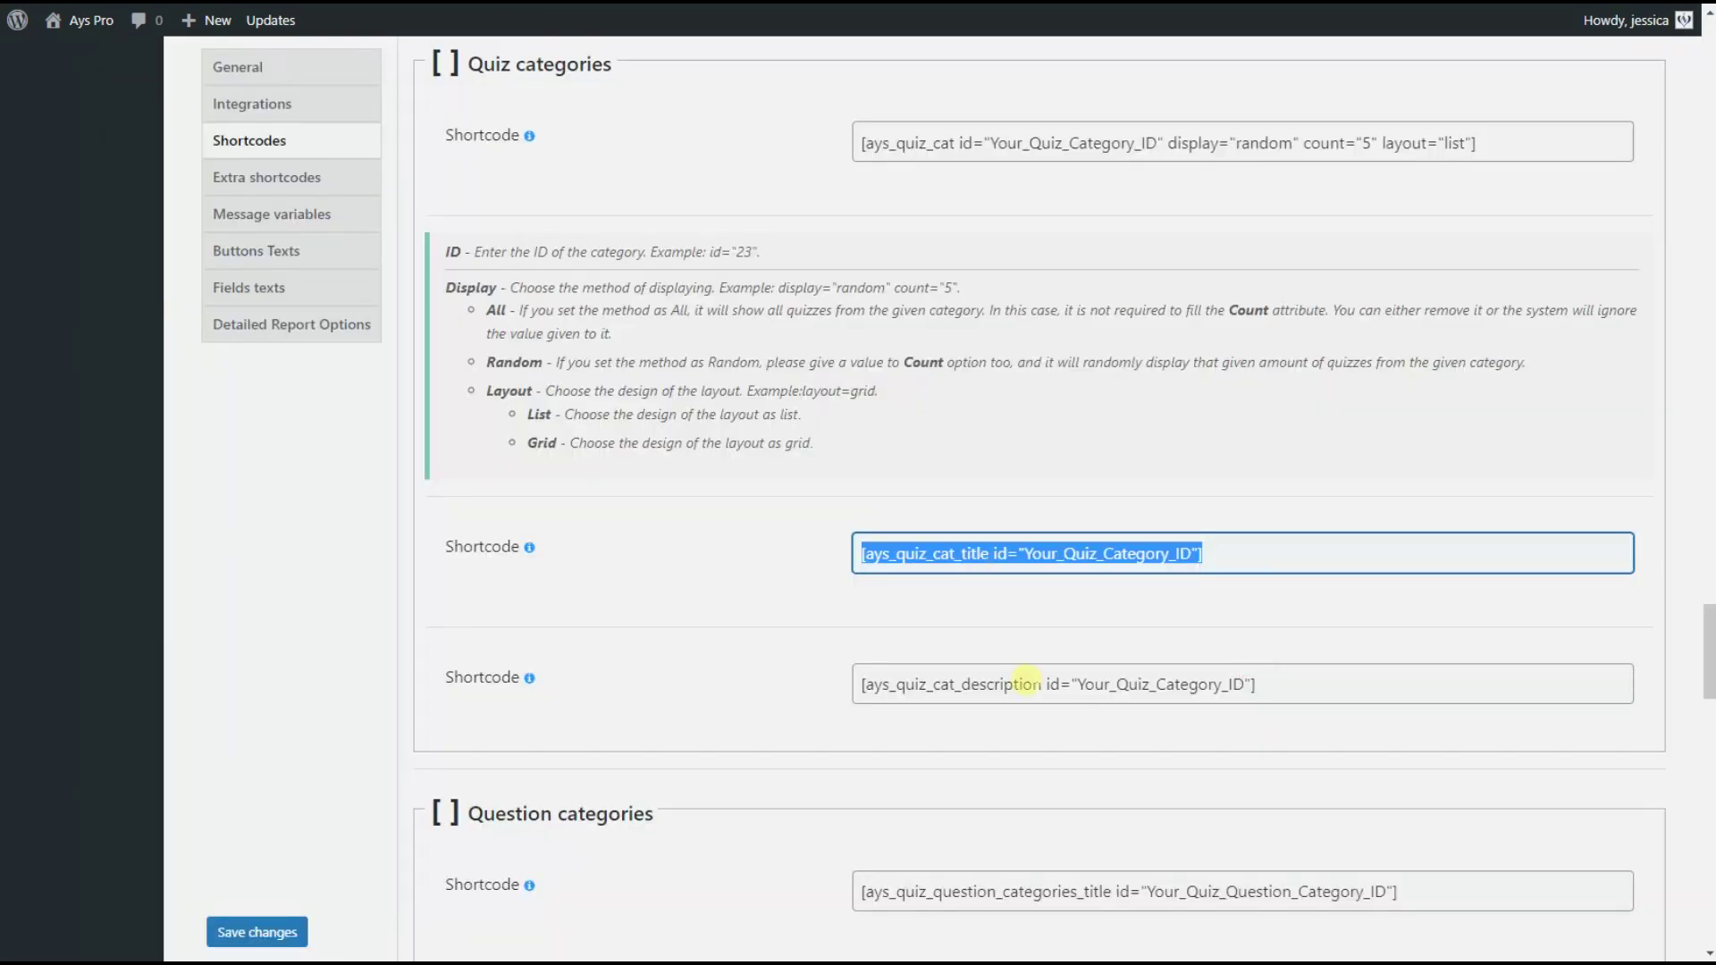
click(1026, 684)
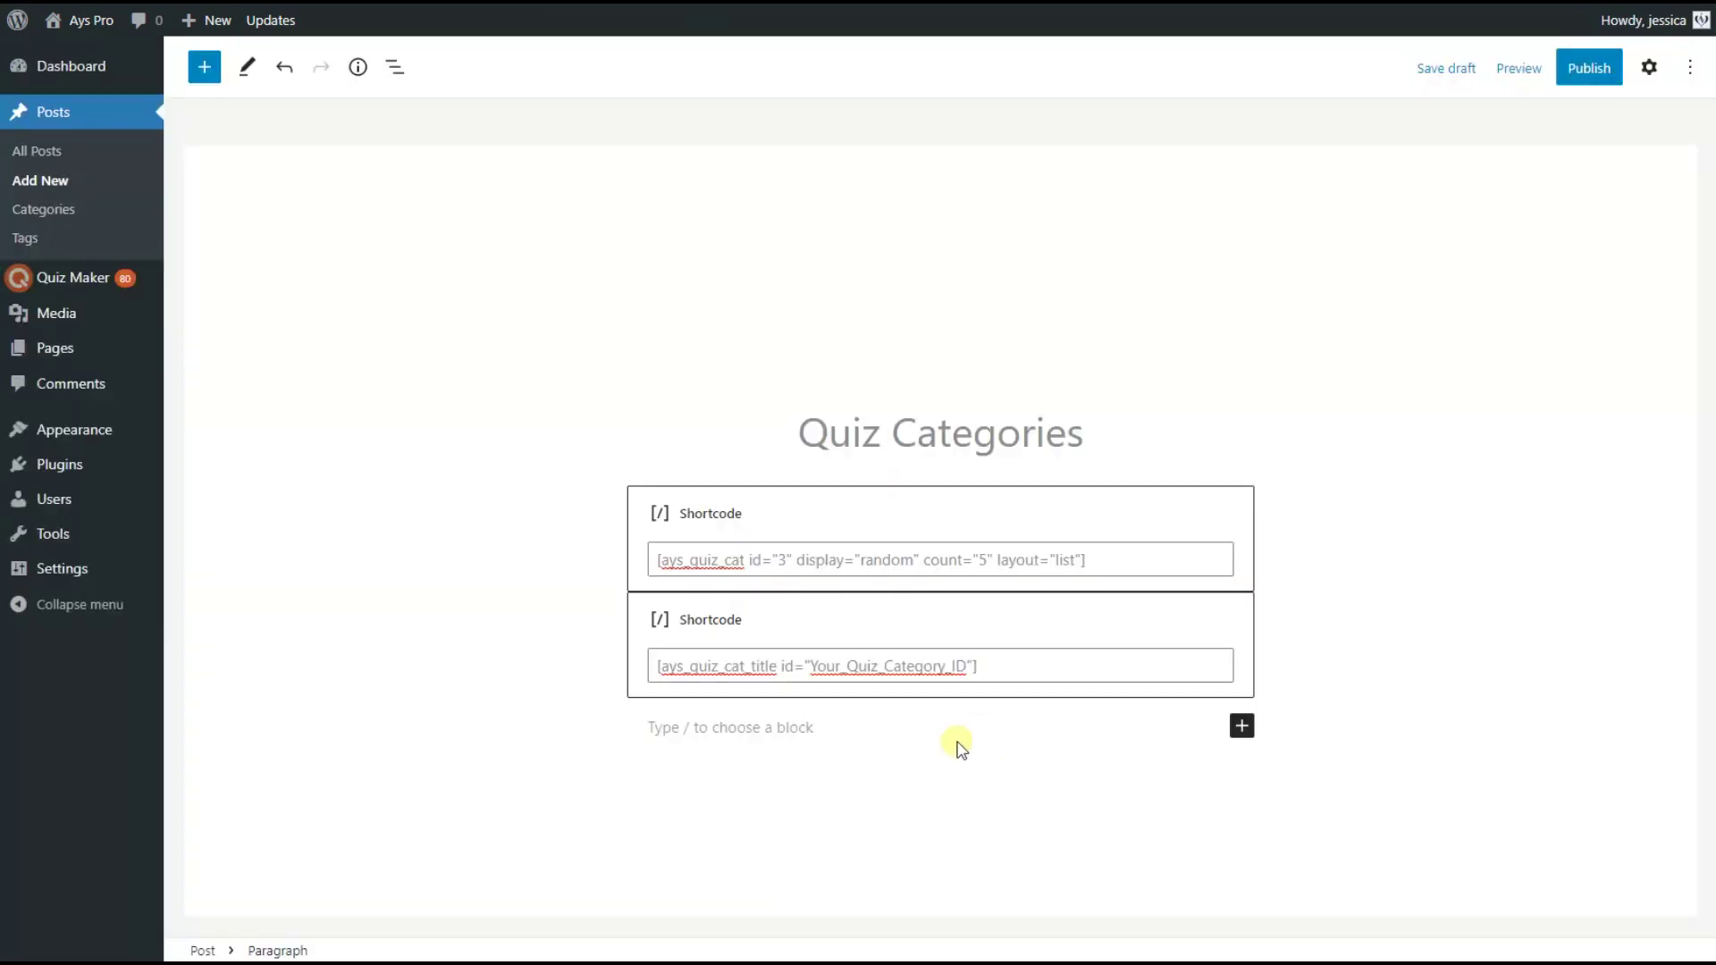
text([ays_quiz_cat_description id="Your_Quiz_Category_ID"])
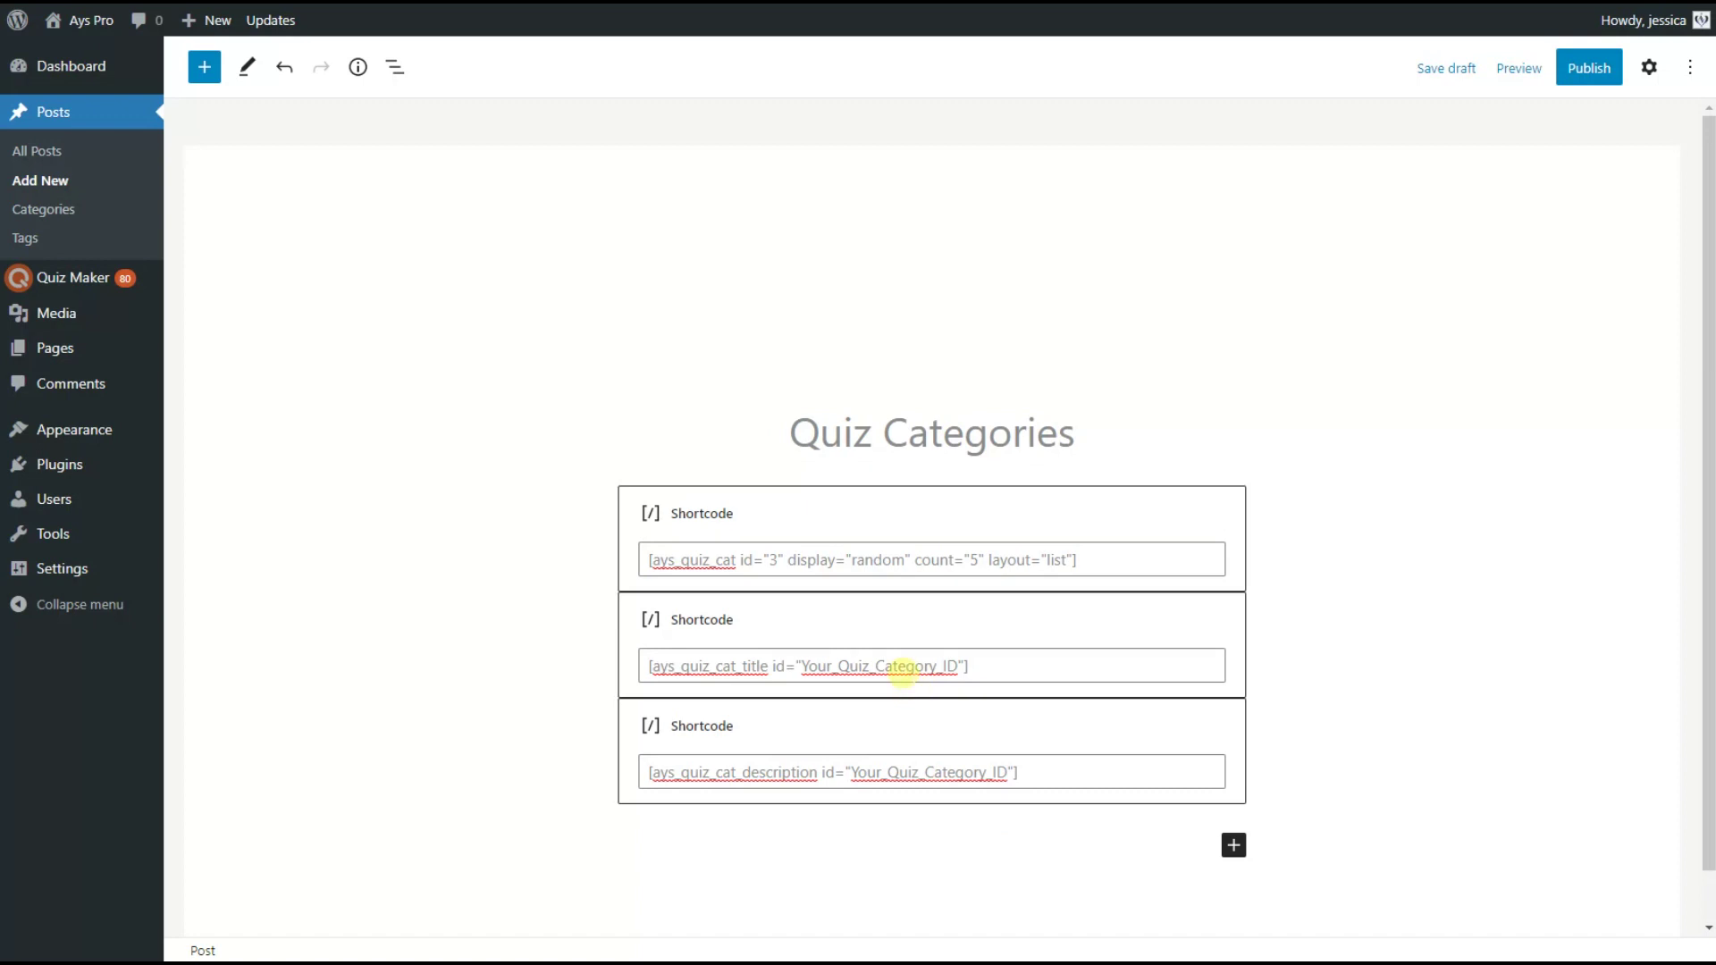
Step: Set the title and description shortcode IDs to 3 and publish the post
double_click(903, 668)
text(3)
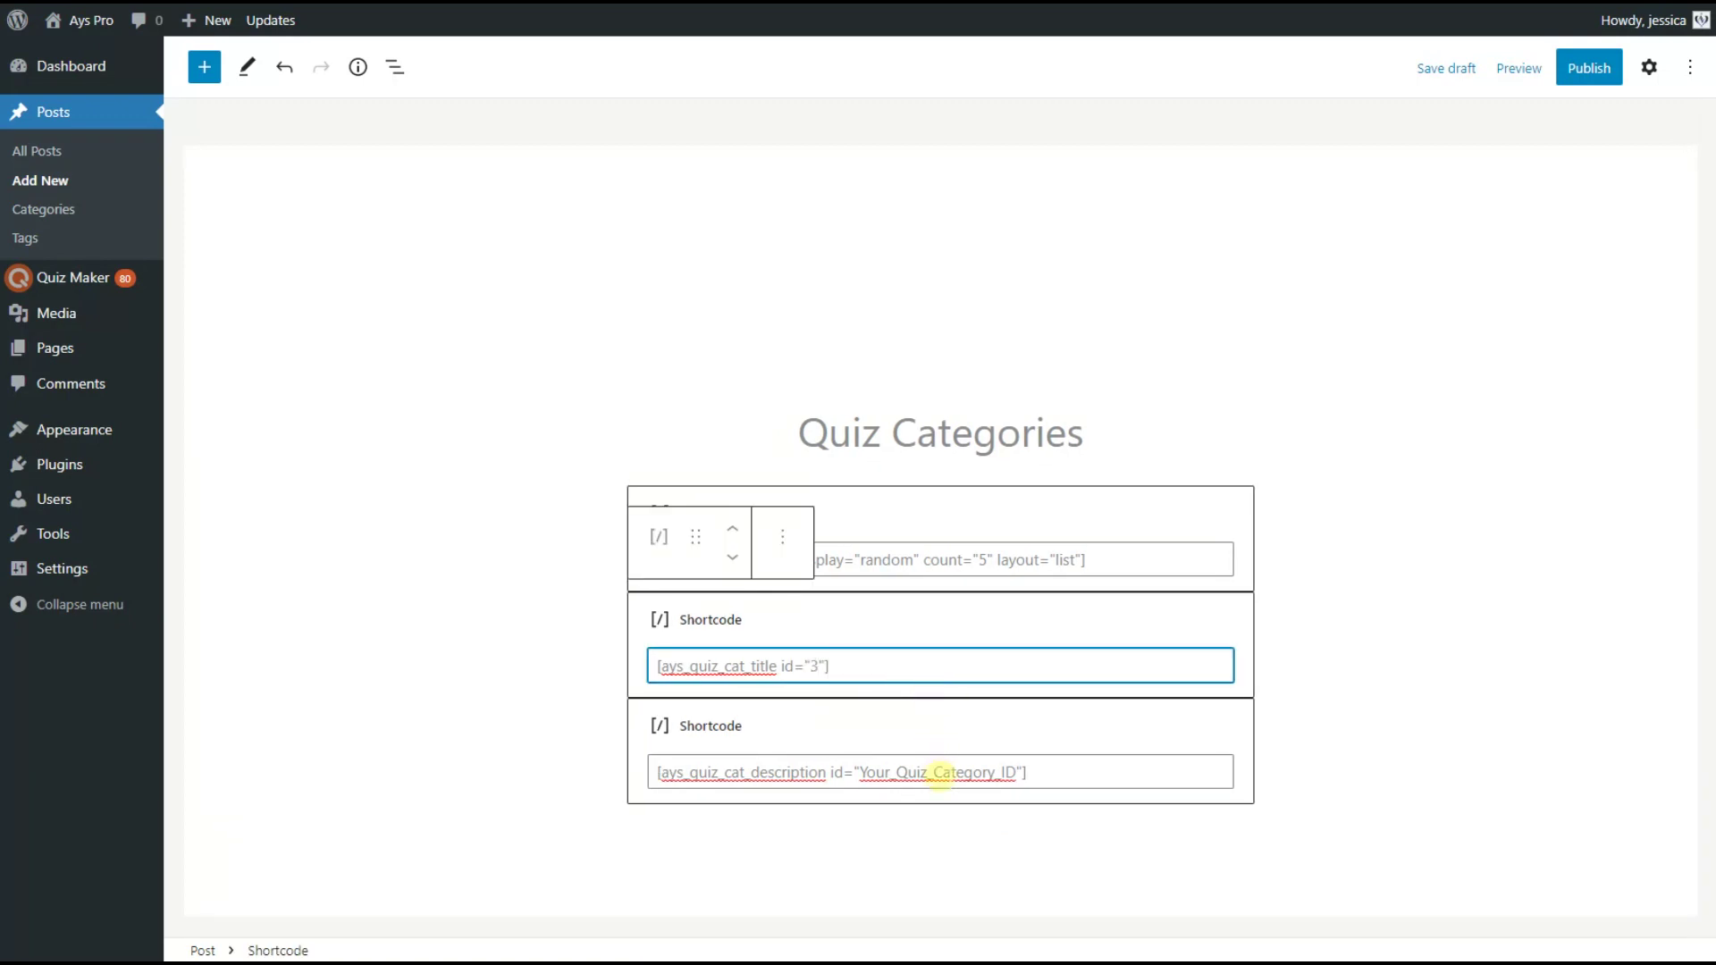
click(938, 774)
double_click(939, 774)
text(3)
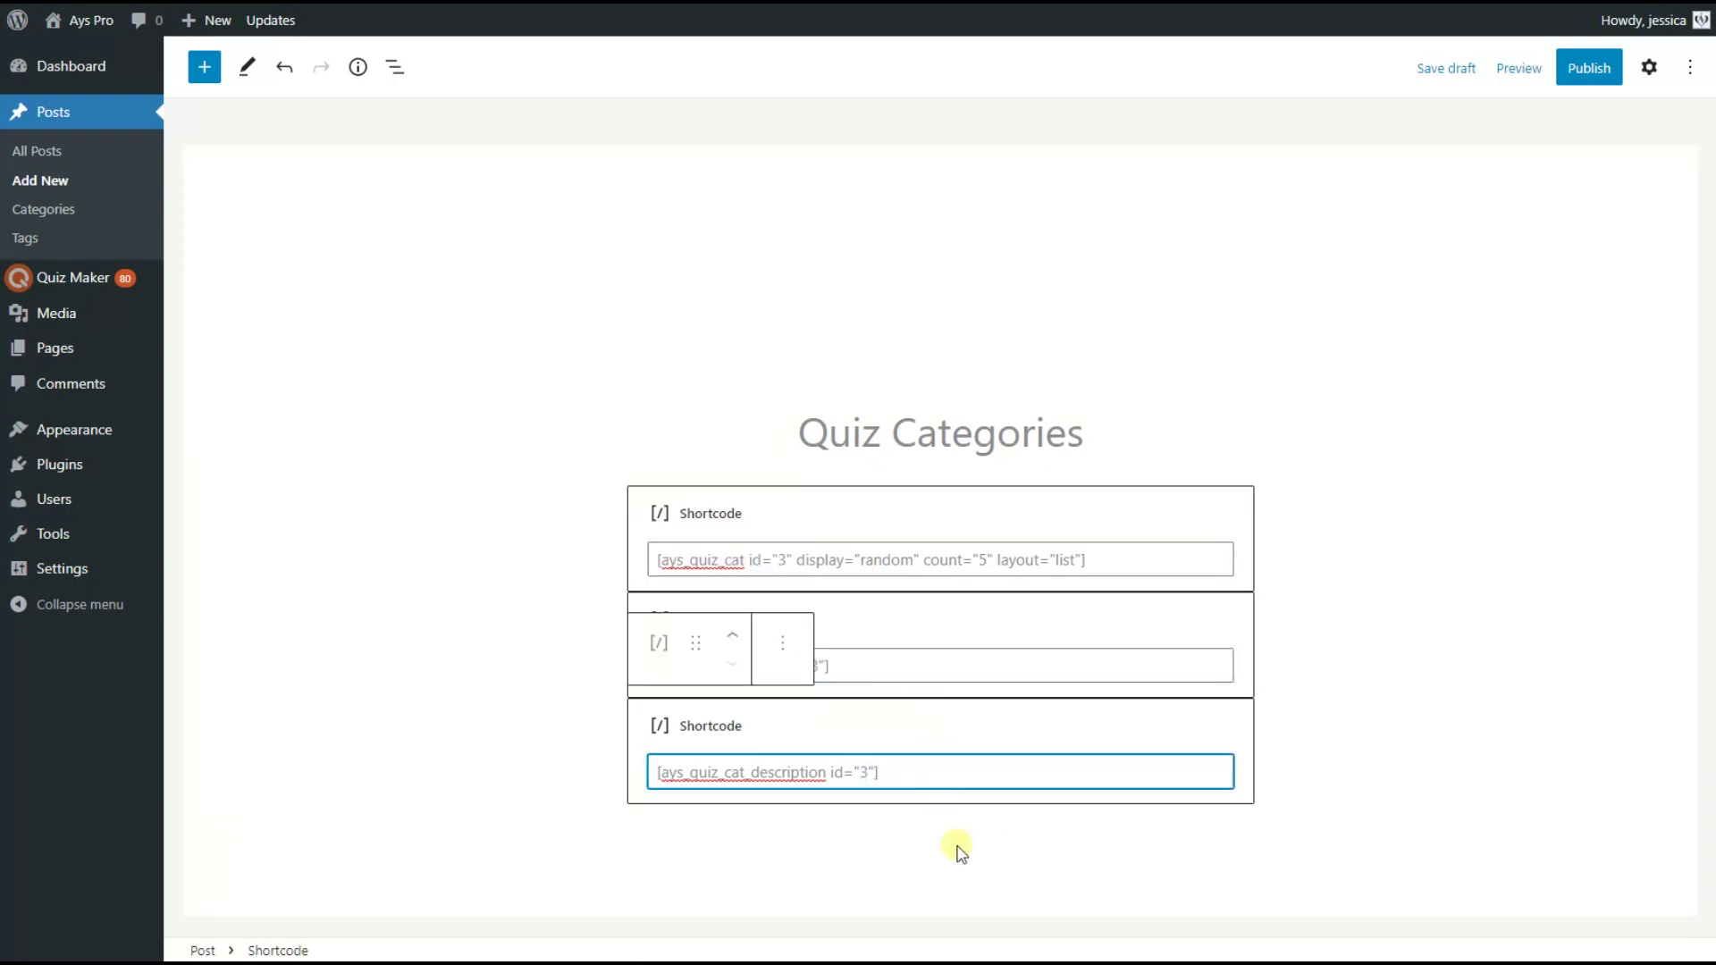
click(955, 845)
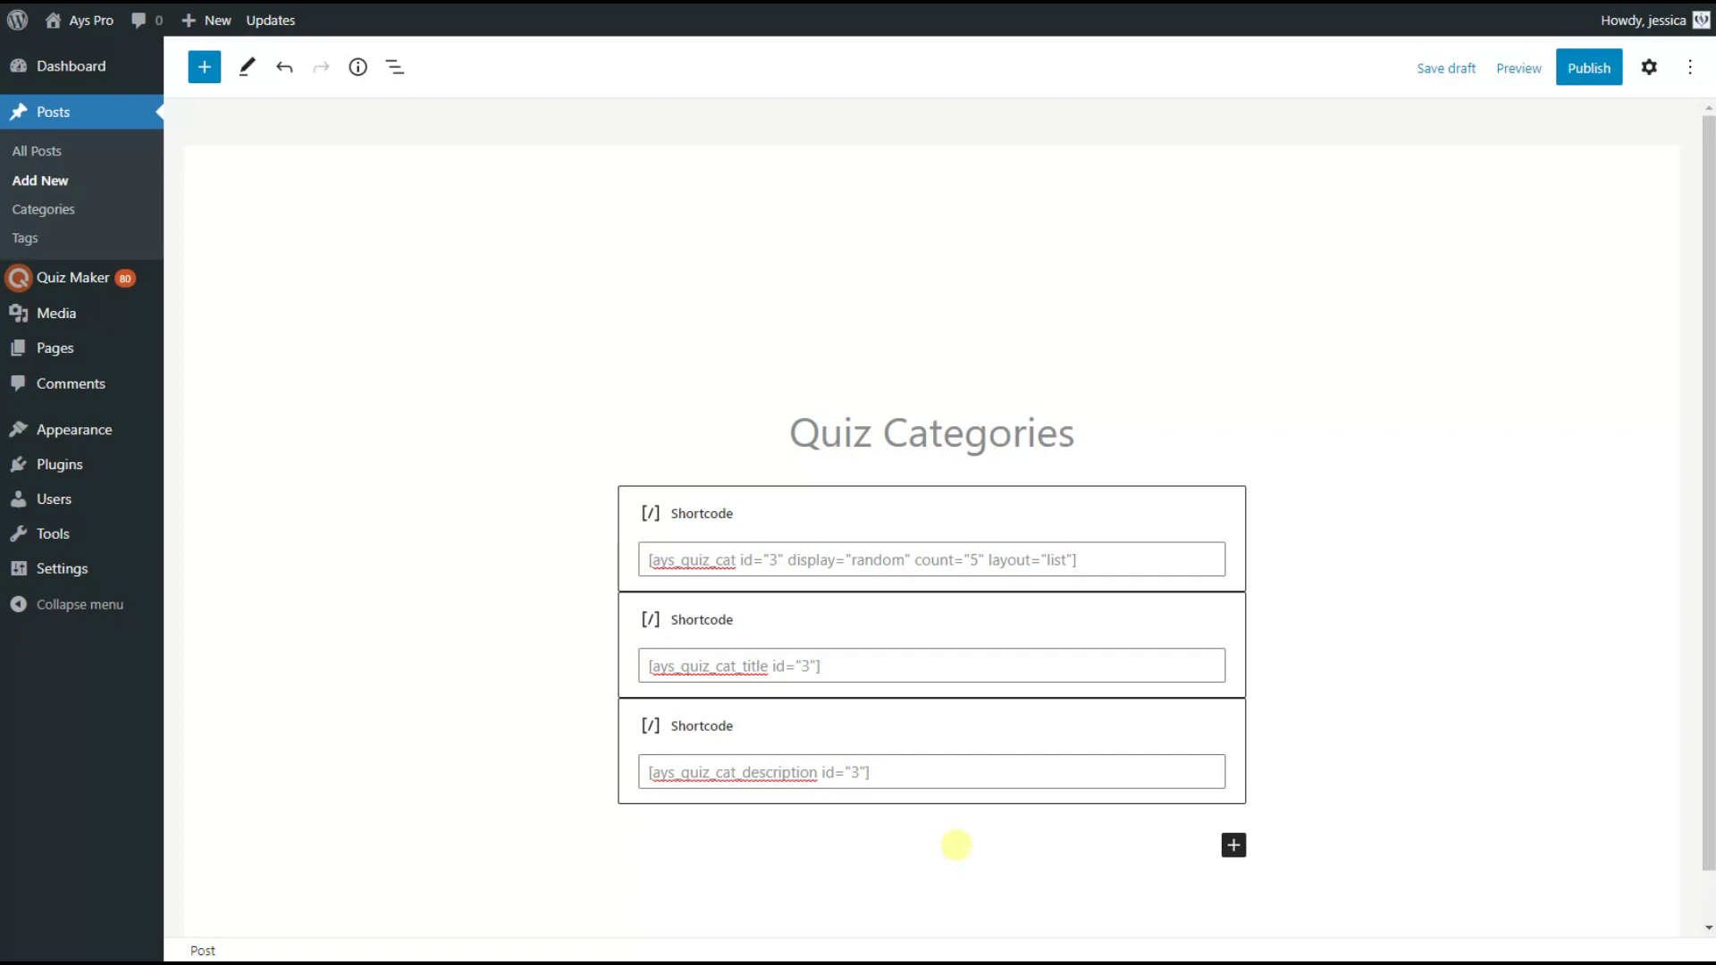
click(1588, 68)
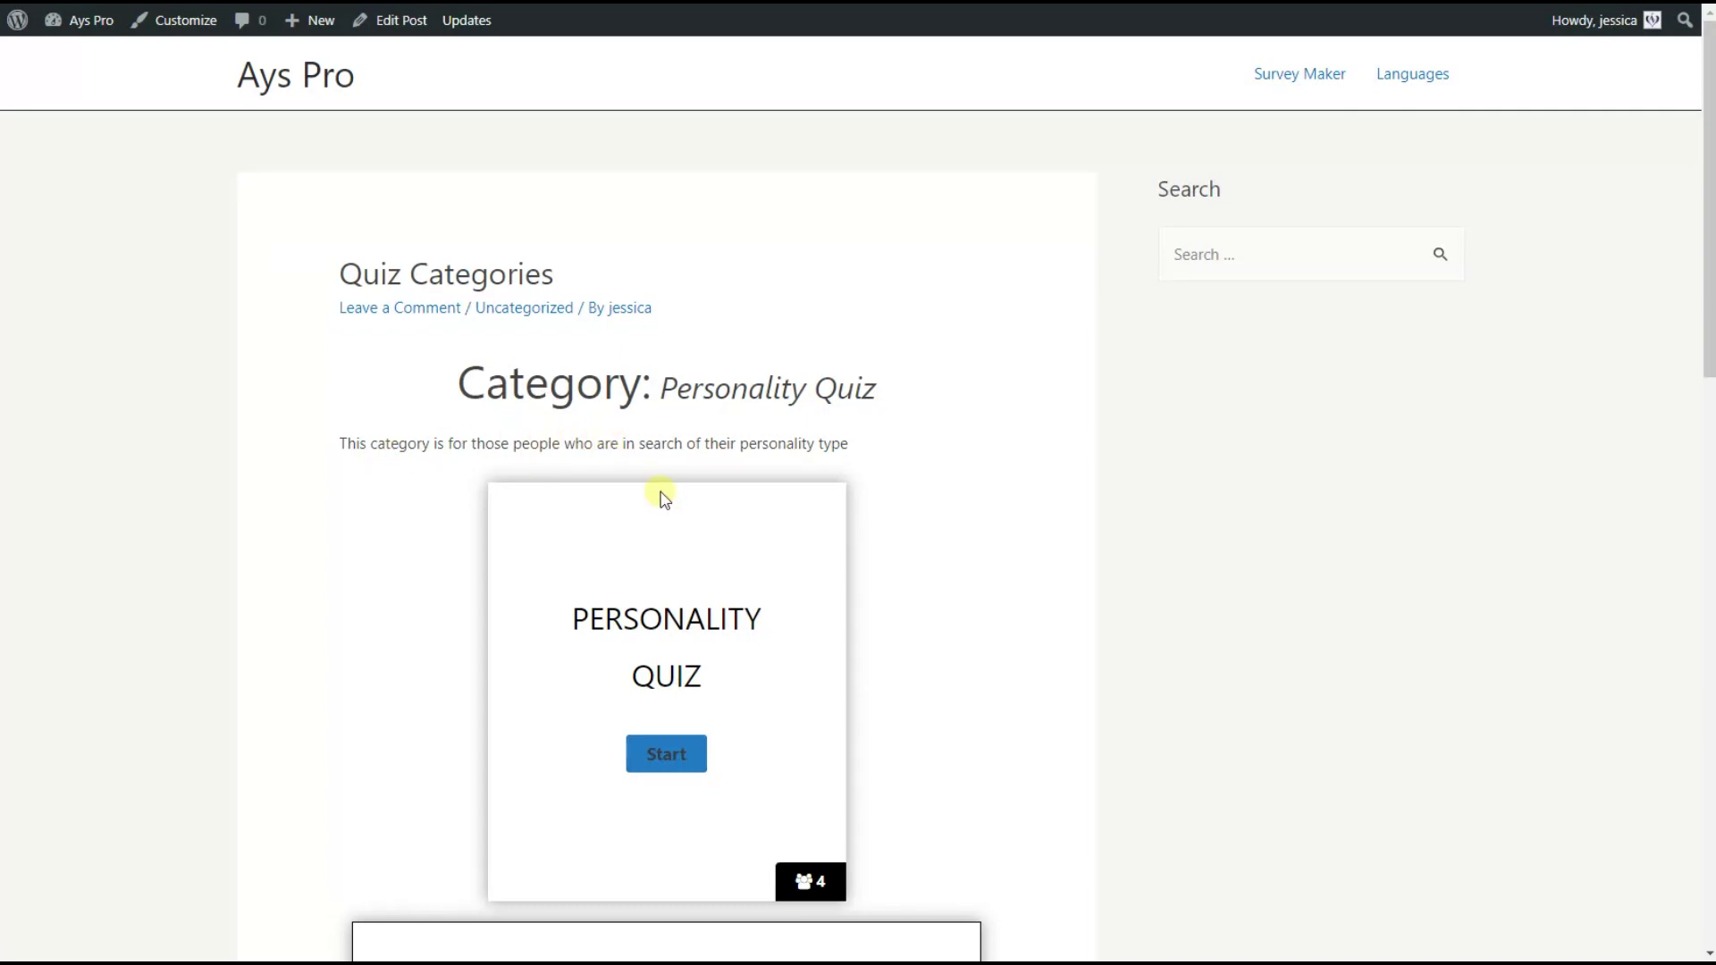
Step: Scroll through the live post's Personality Quiz category and its quiz cards
scroll(657, 487, down, 2)
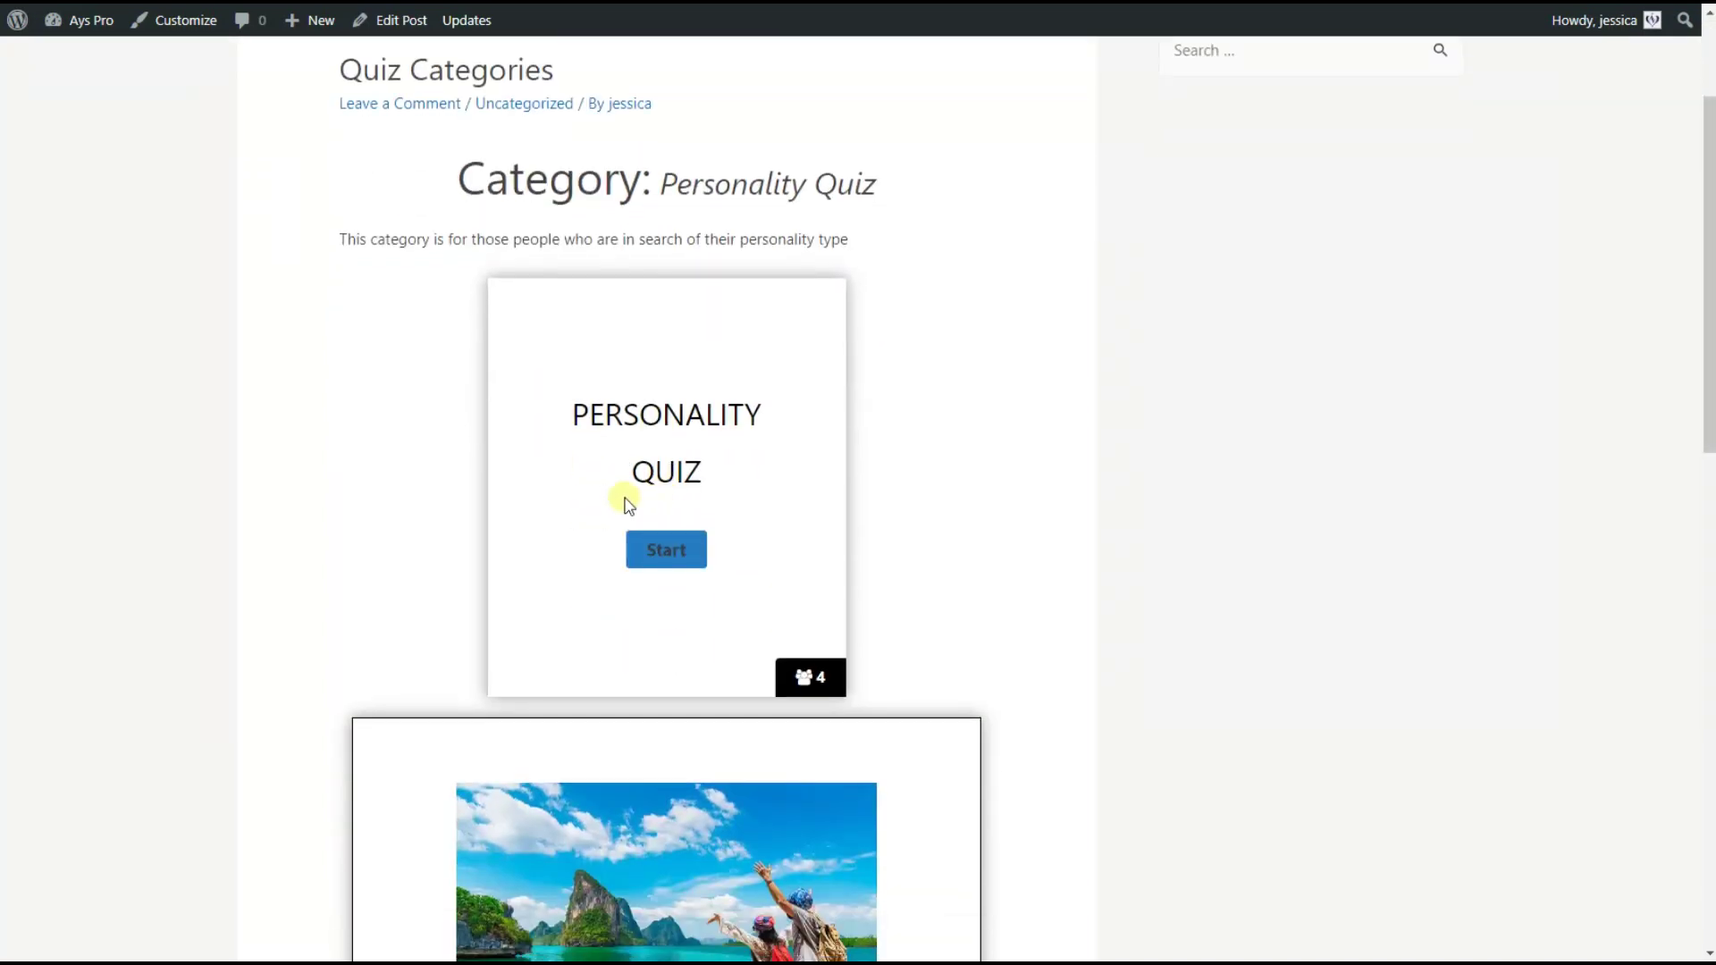
scroll(706, 478, down, 2)
scroll(702, 483, down, 3)
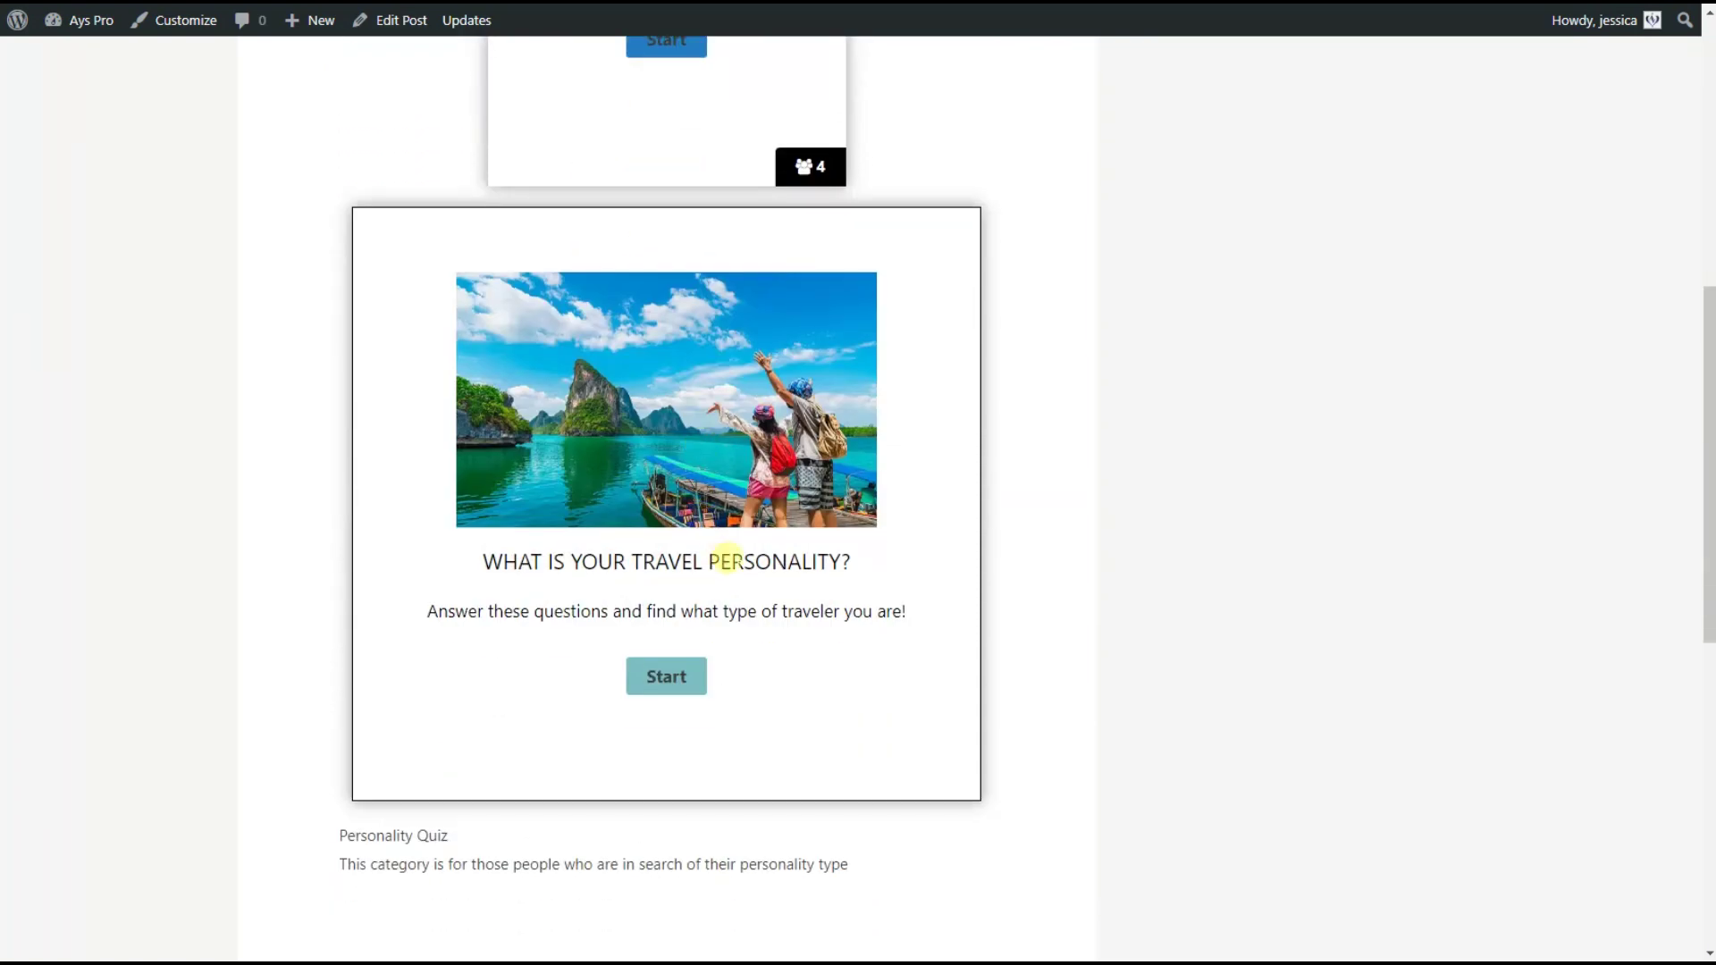
scroll(727, 559, up, 2)
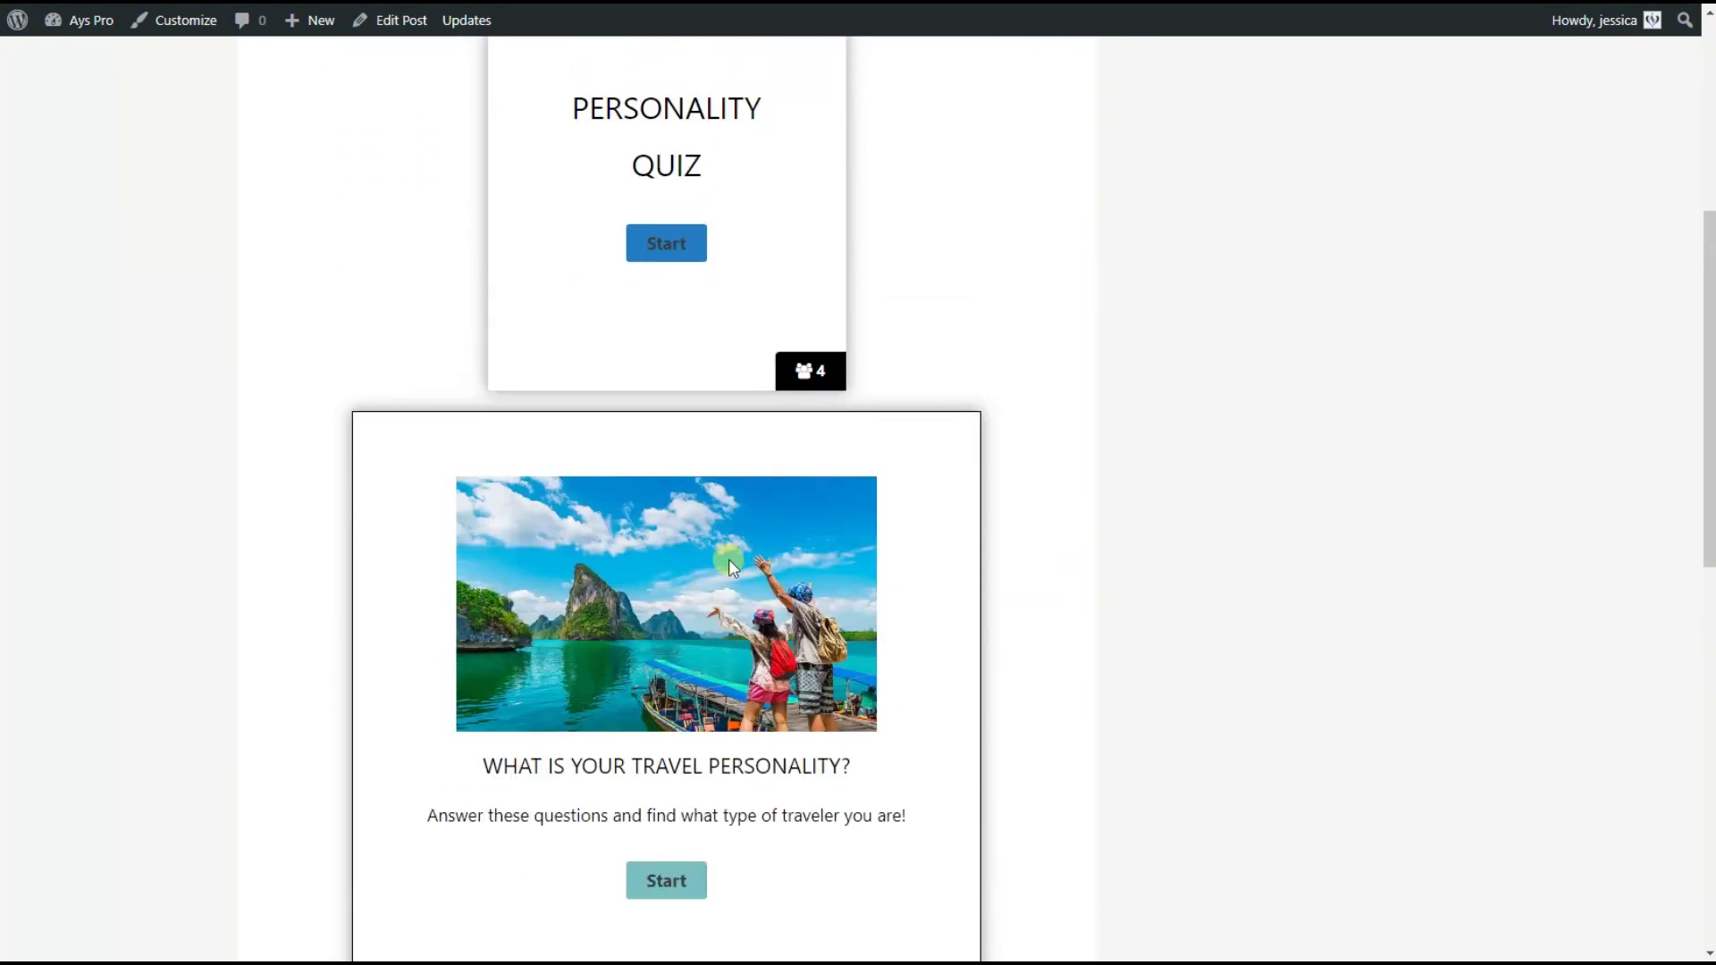
scroll(729, 554, up, 2)
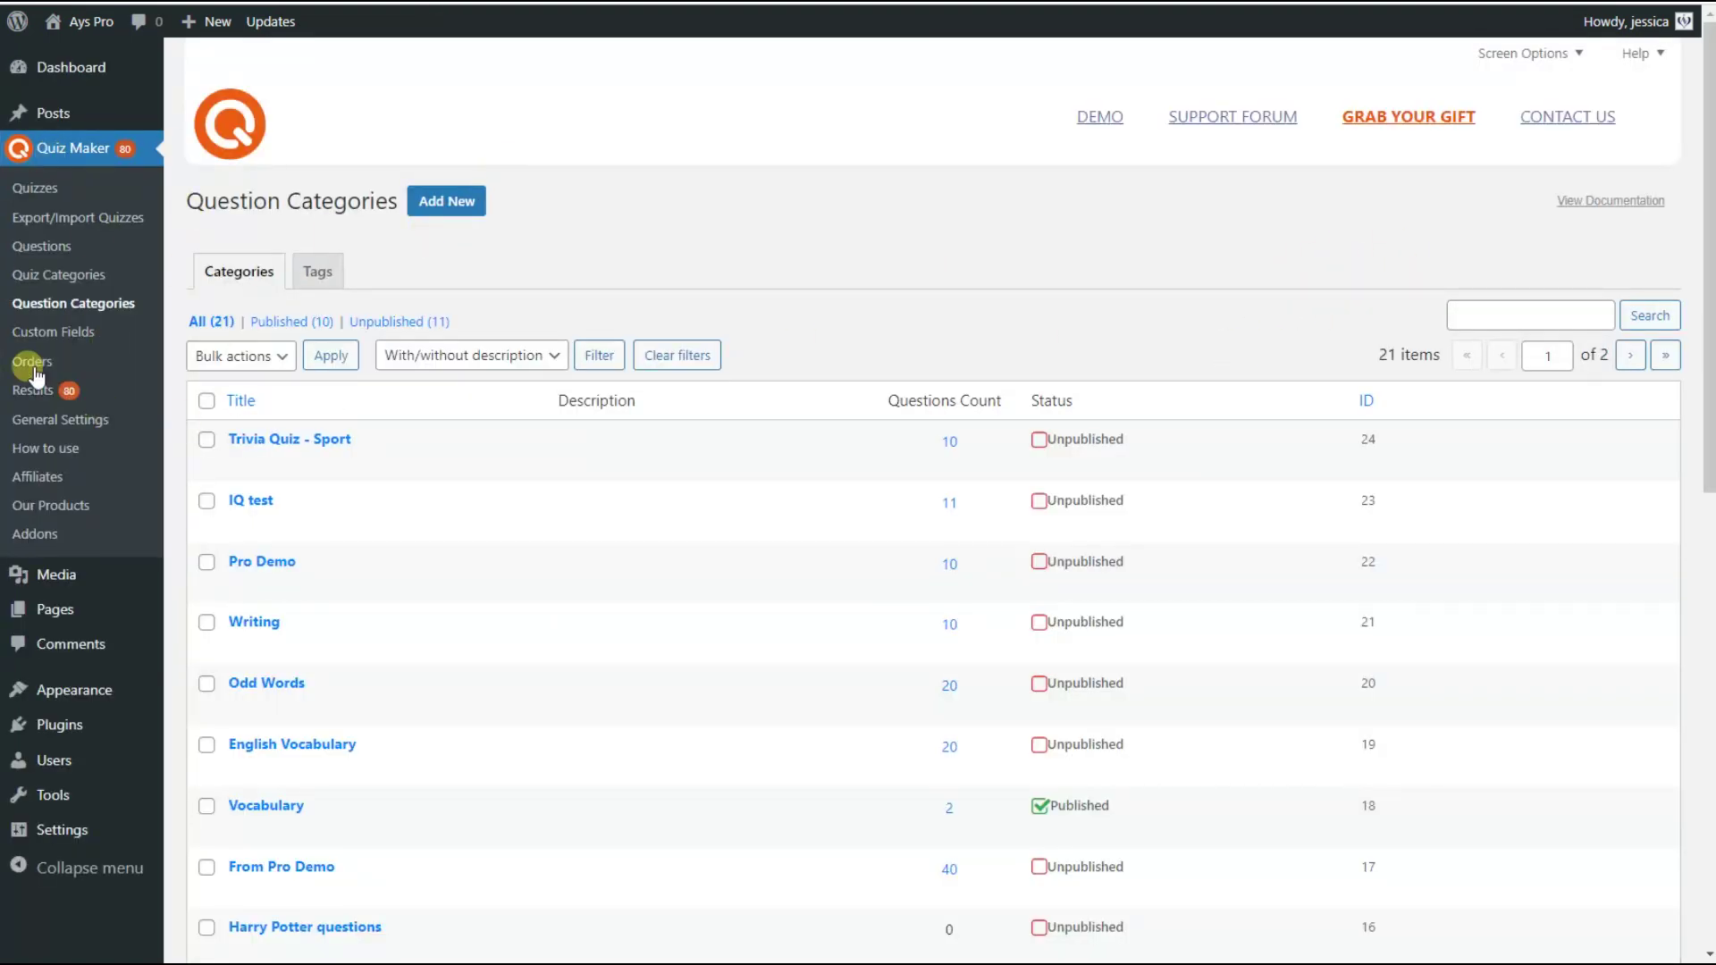
Step: Scroll down to the Question categories shortcodes in Quiz Maker's settings
scroll(901, 320, down, 10)
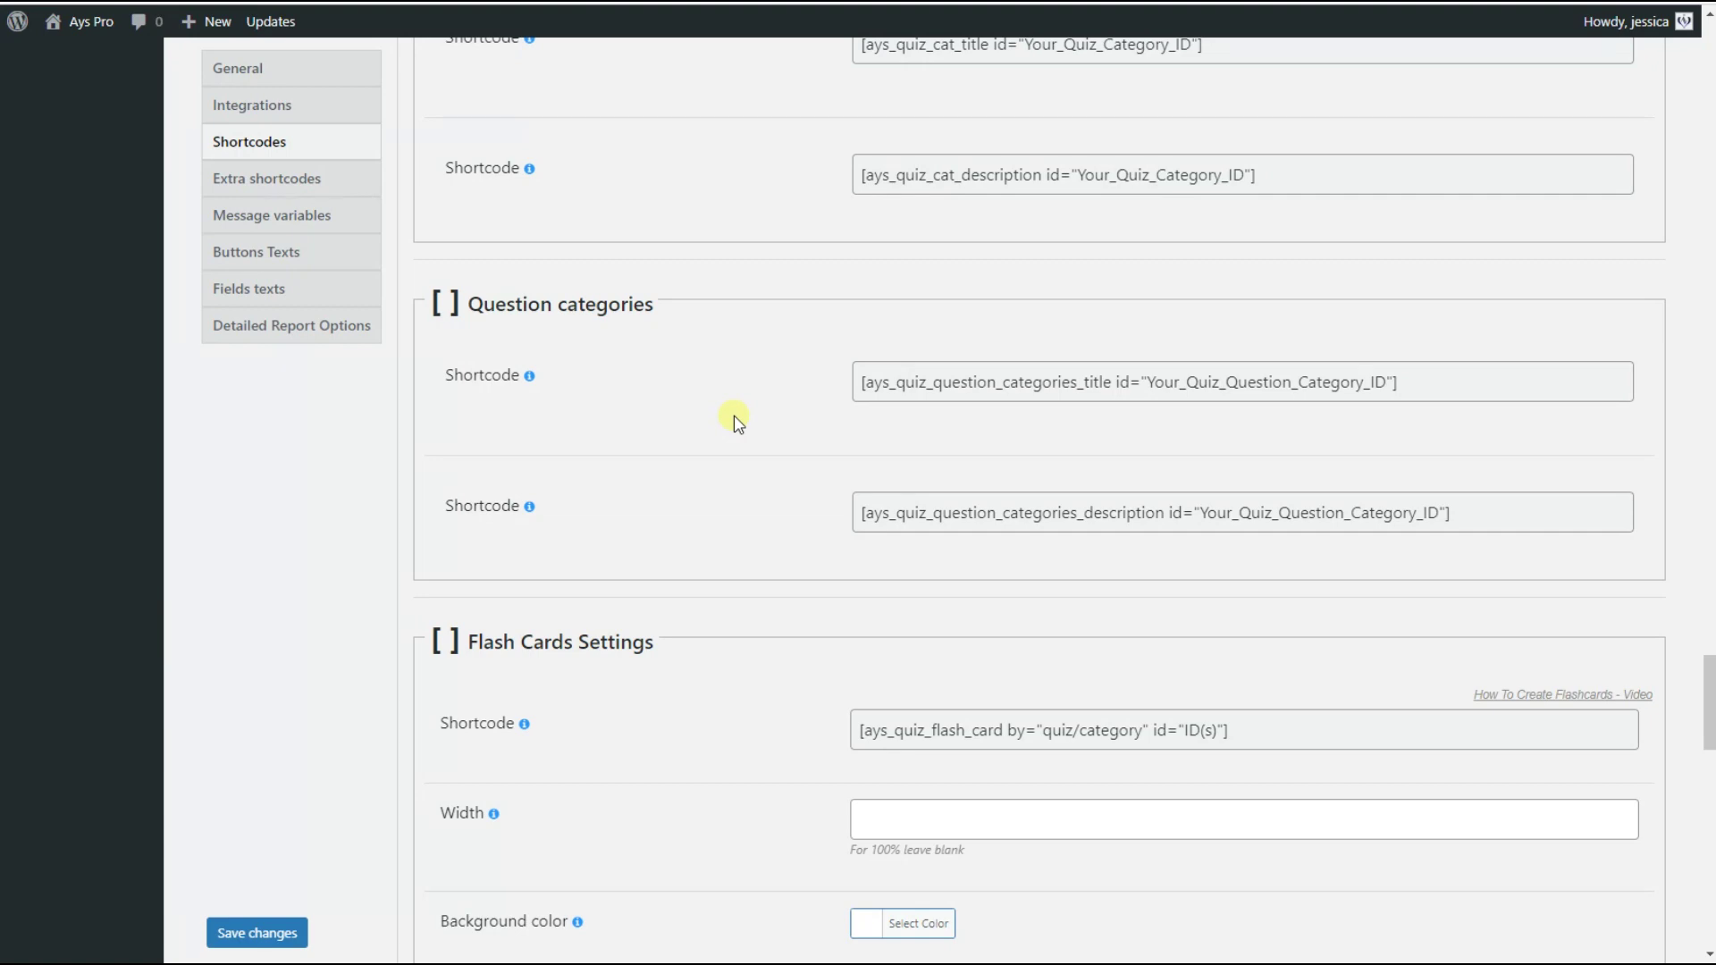
Step: Paste the question category title shortcode into a new block in the post
scroll(733, 415, up, 2)
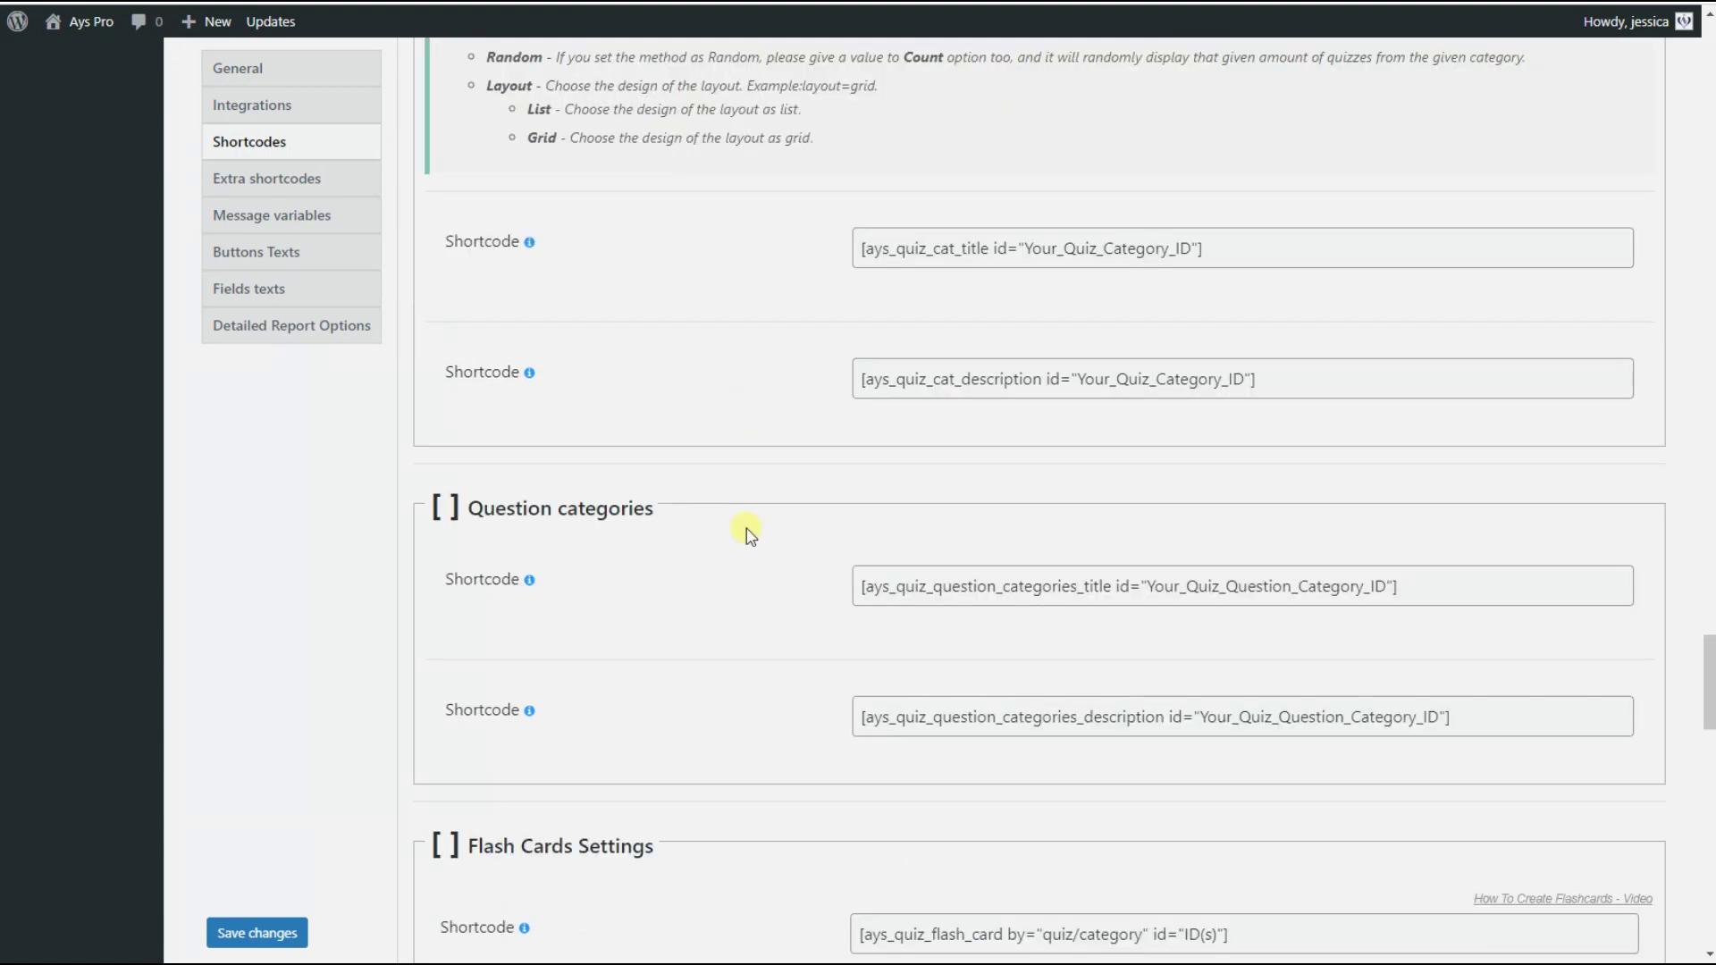
scroll(751, 528, up, 4)
scroll(751, 429, down, 1)
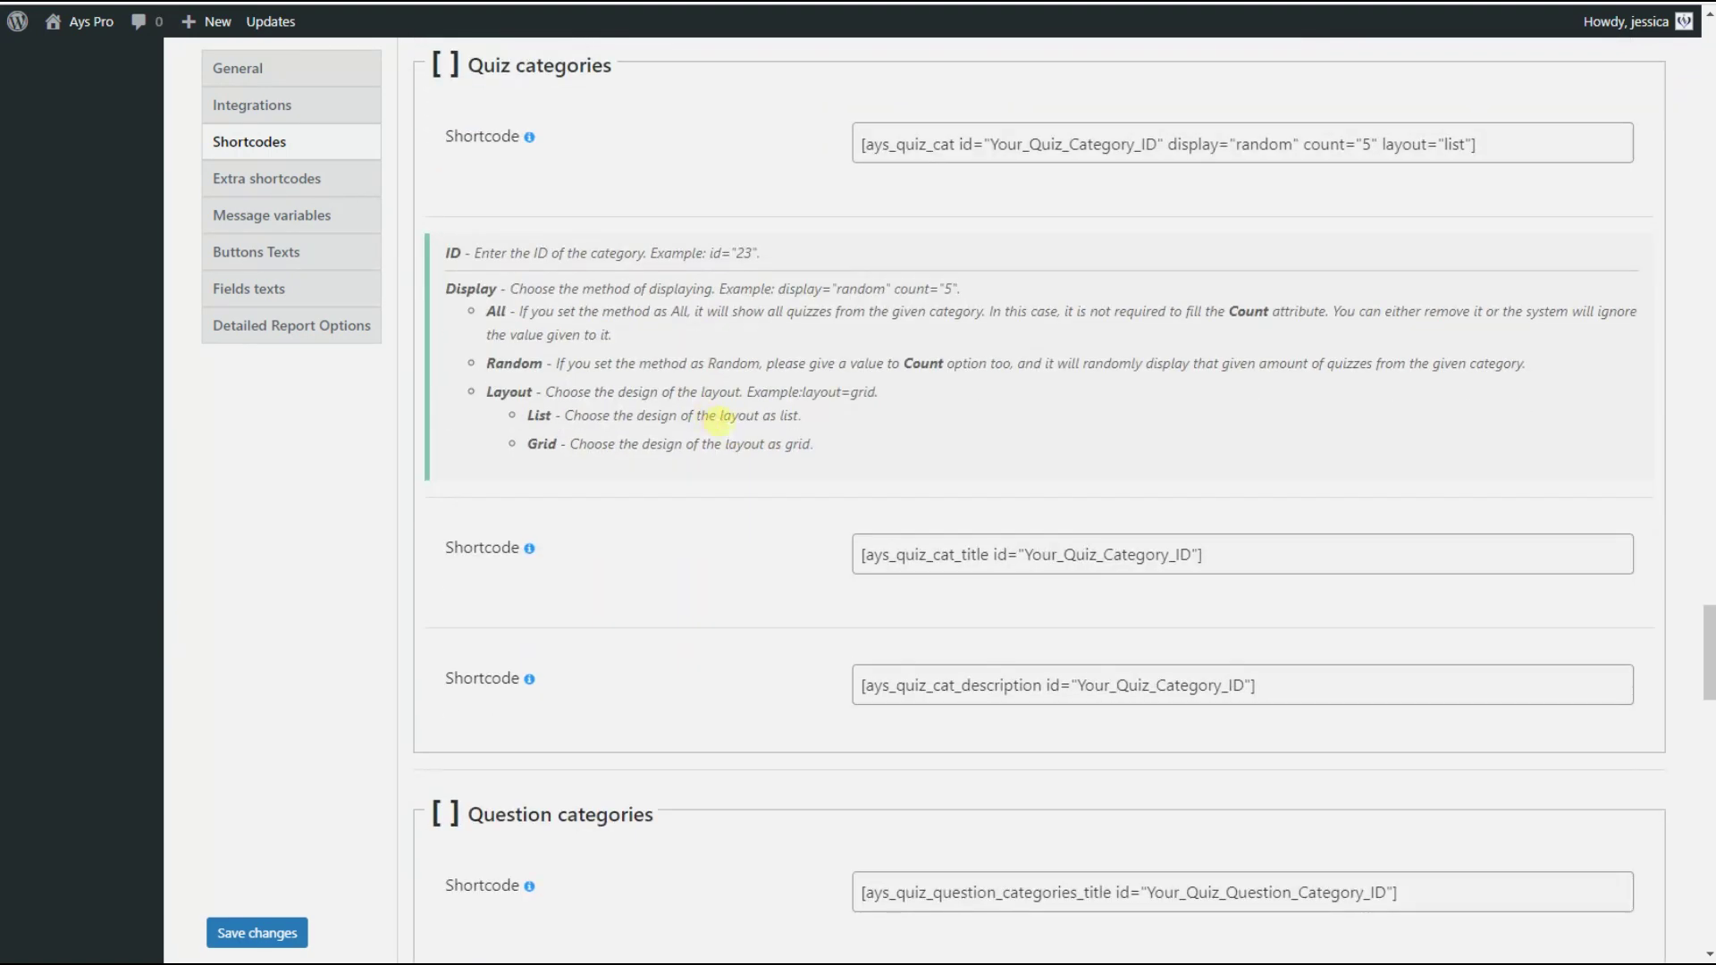
scroll(708, 416, down, 3)
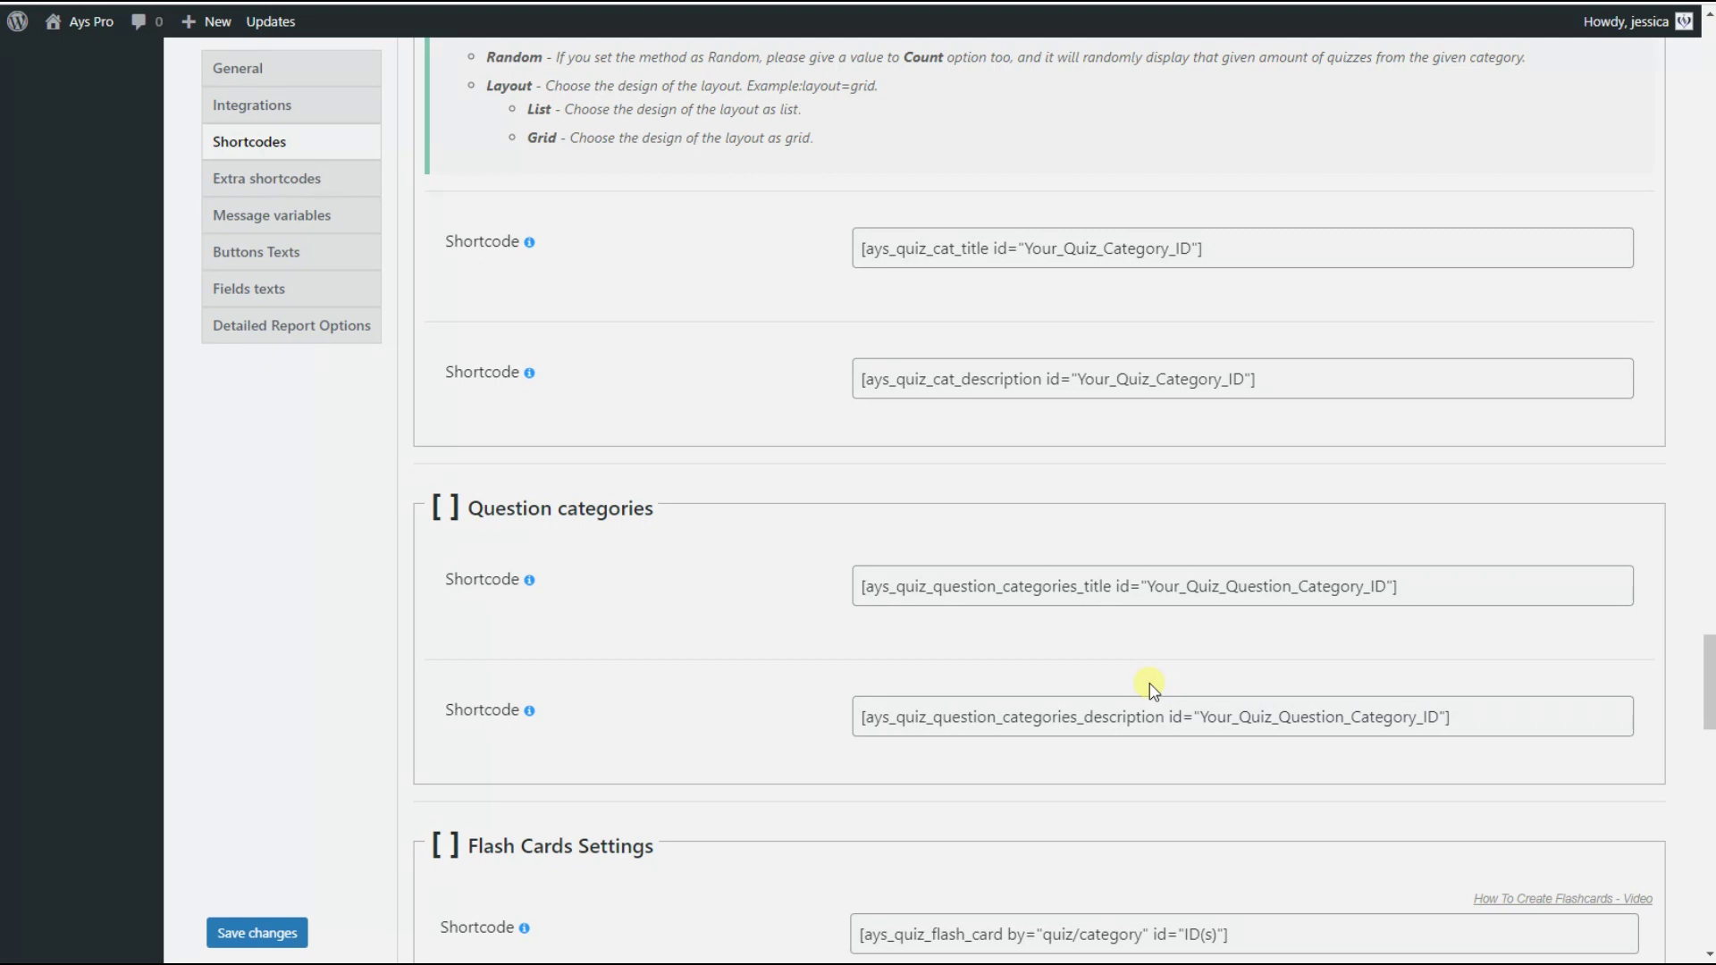
click(1168, 586)
key(ctrl+c)
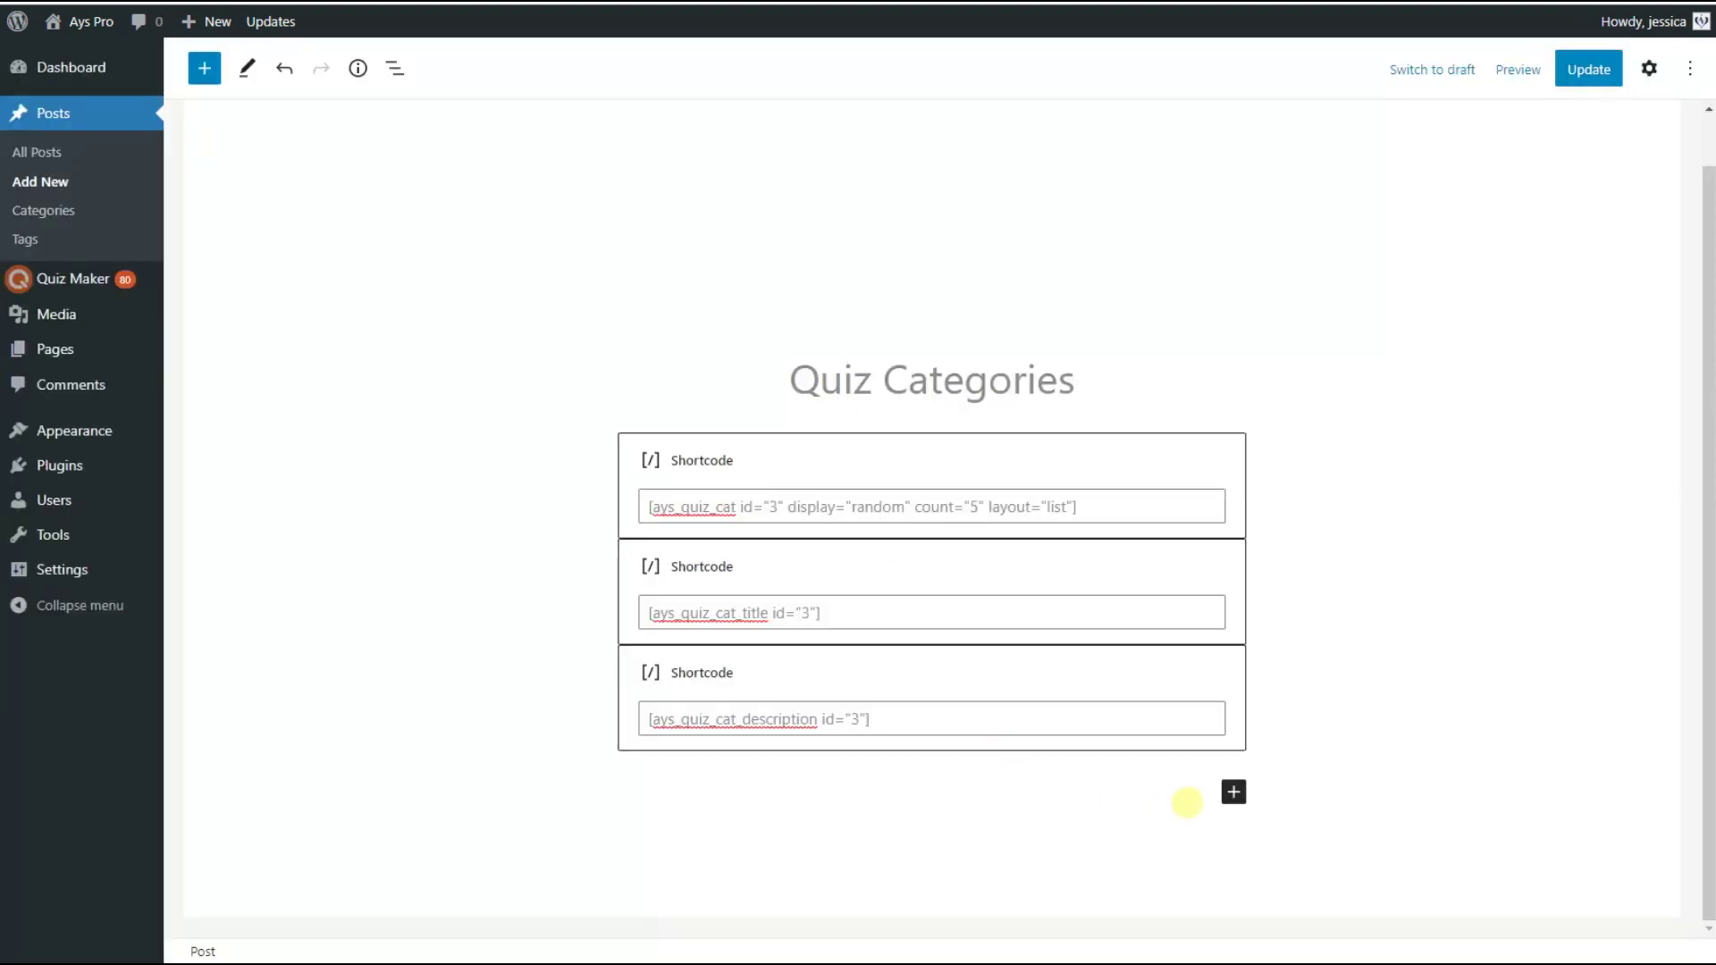
click(1233, 791)
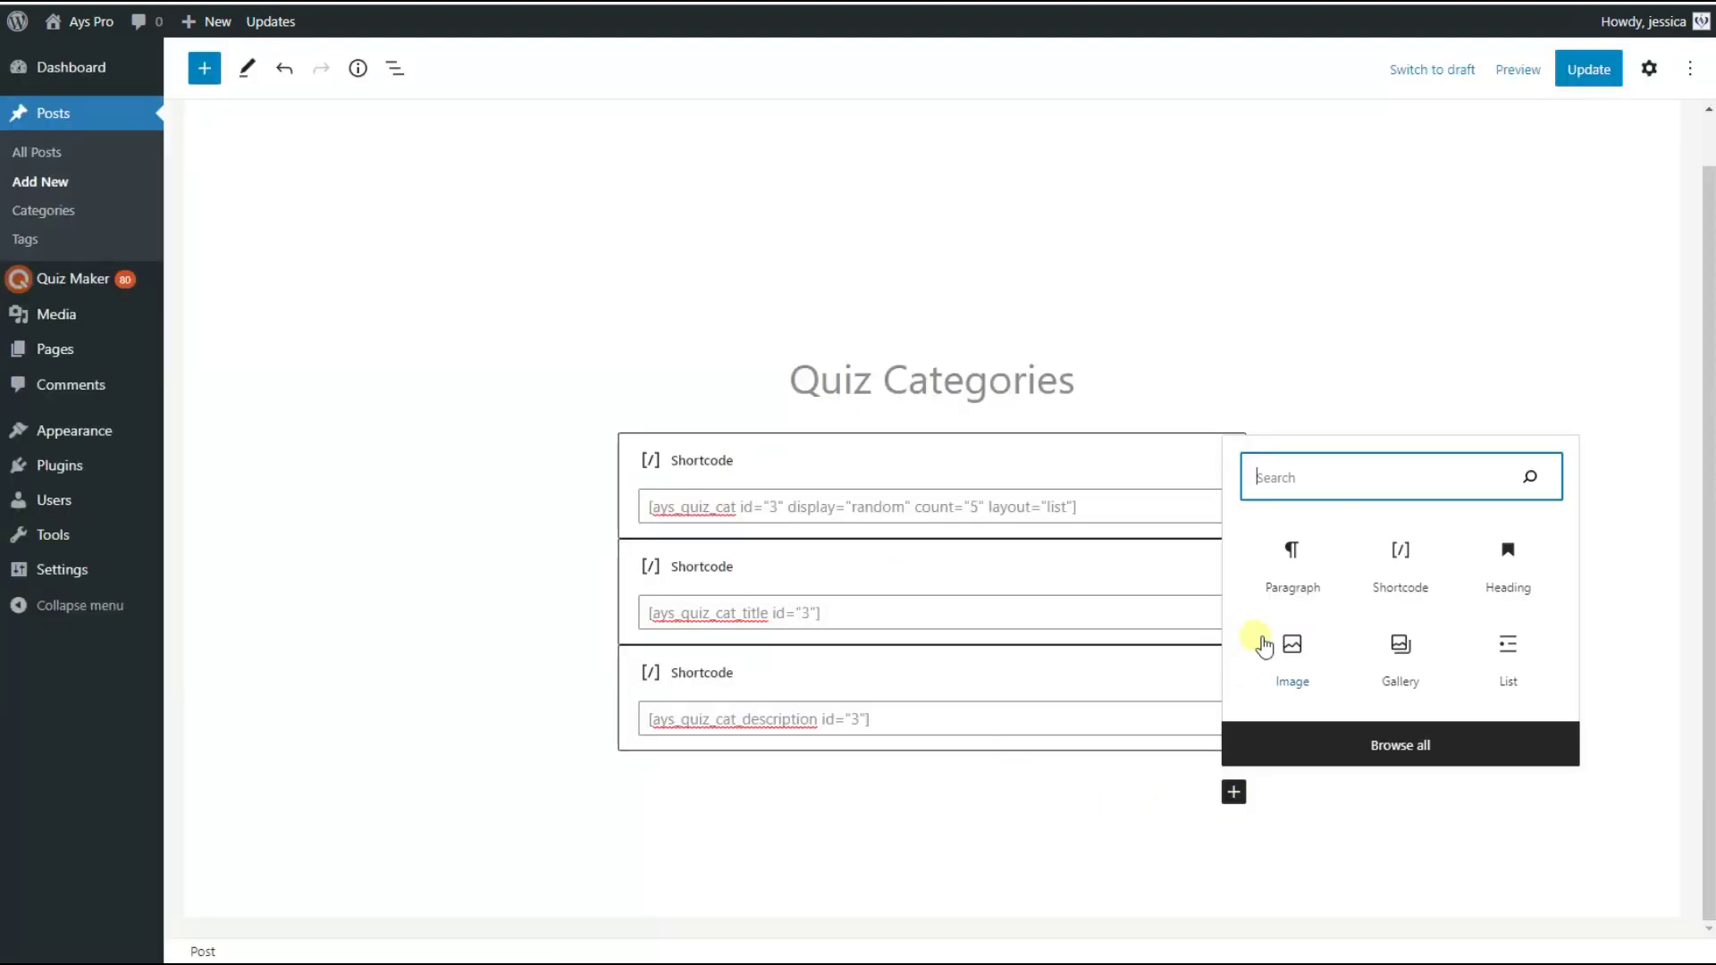
click(1287, 563)
key(ctrl+v)
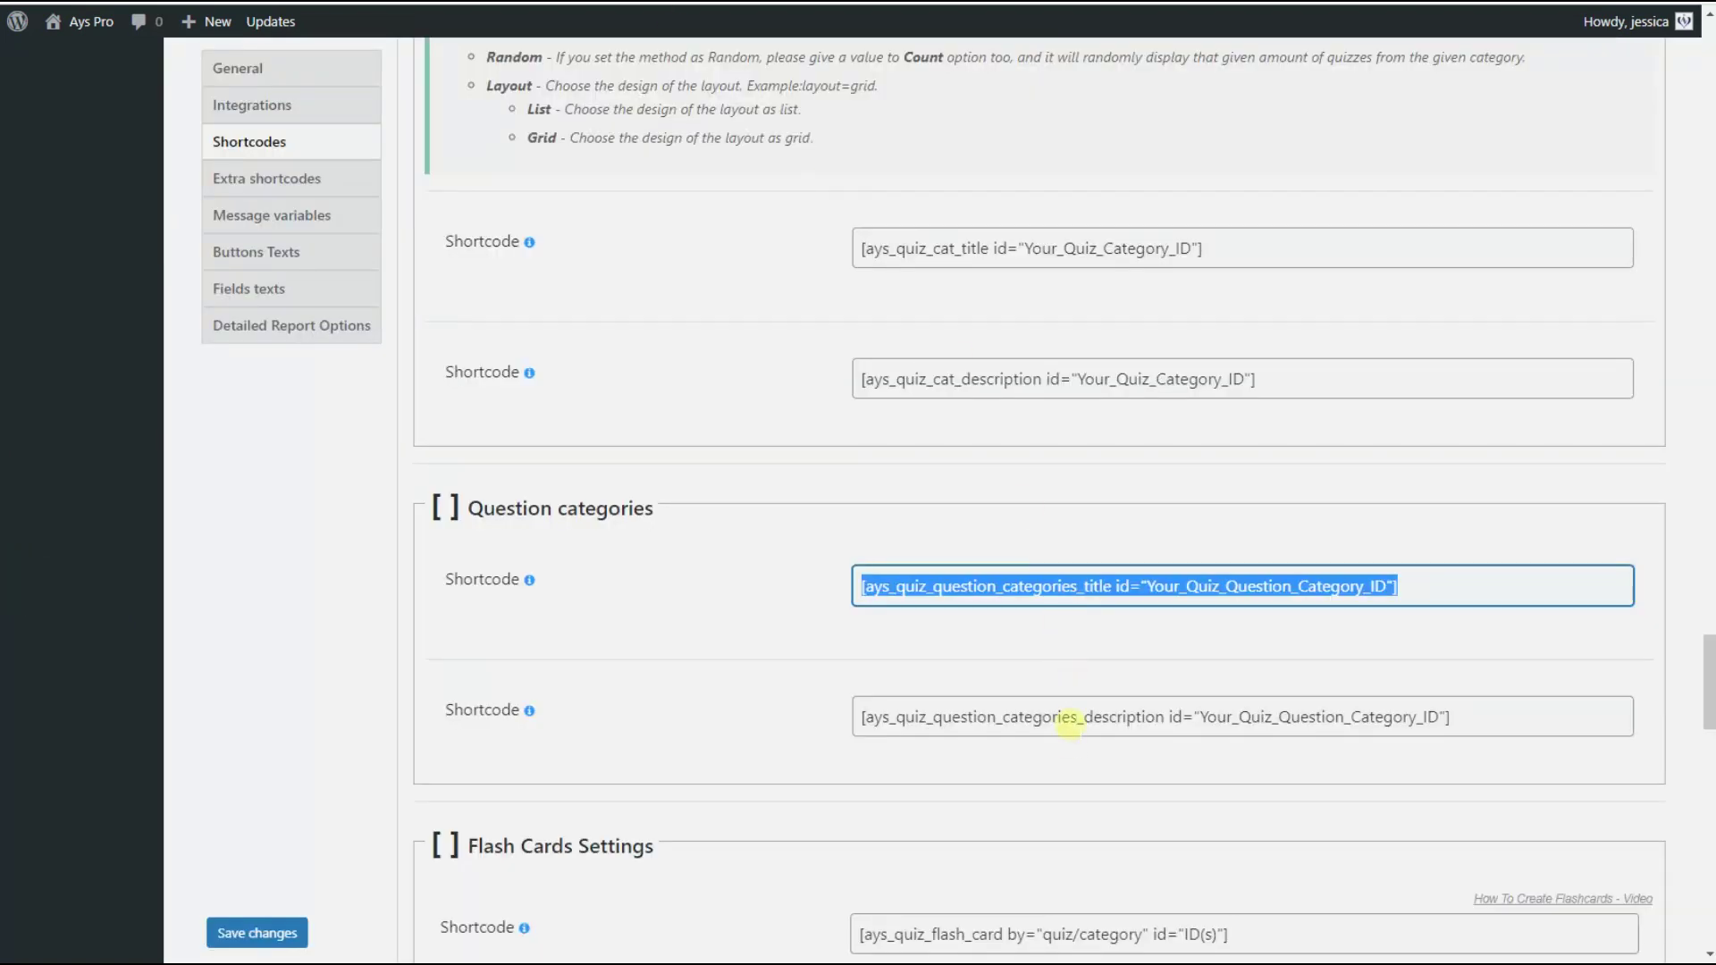
Step: Paste the question category description shortcode into another new block at the end
click(1070, 720)
key(ctrl+c)
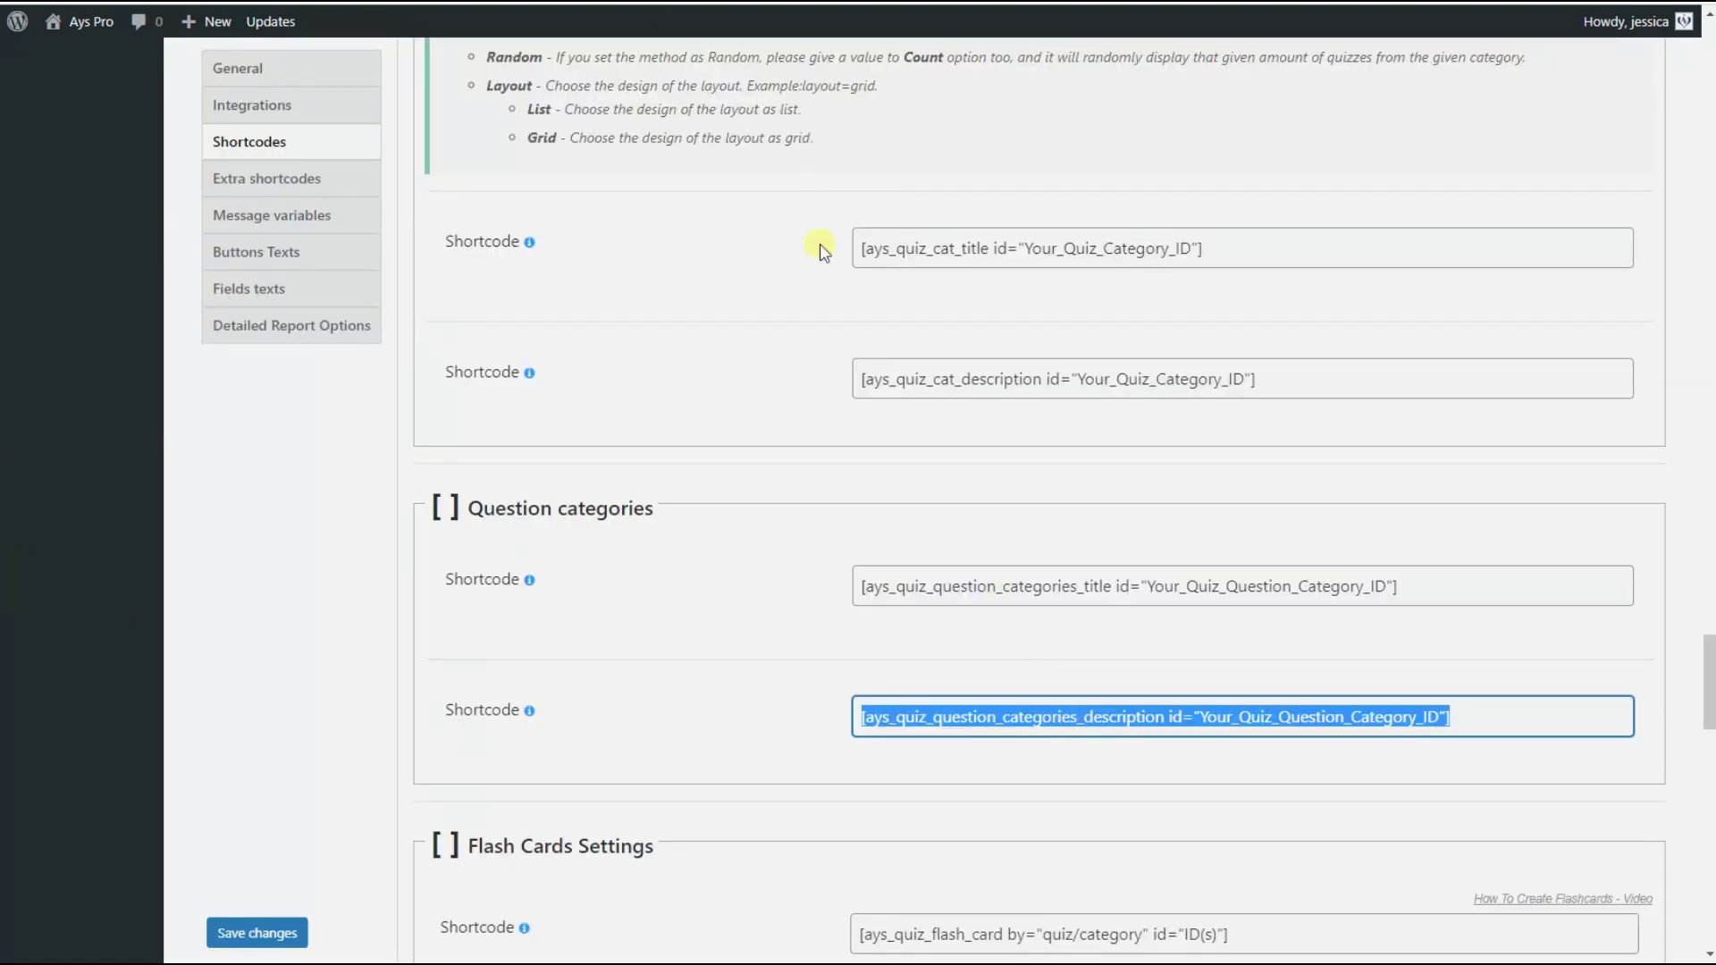
click(693, 7)
click(1234, 876)
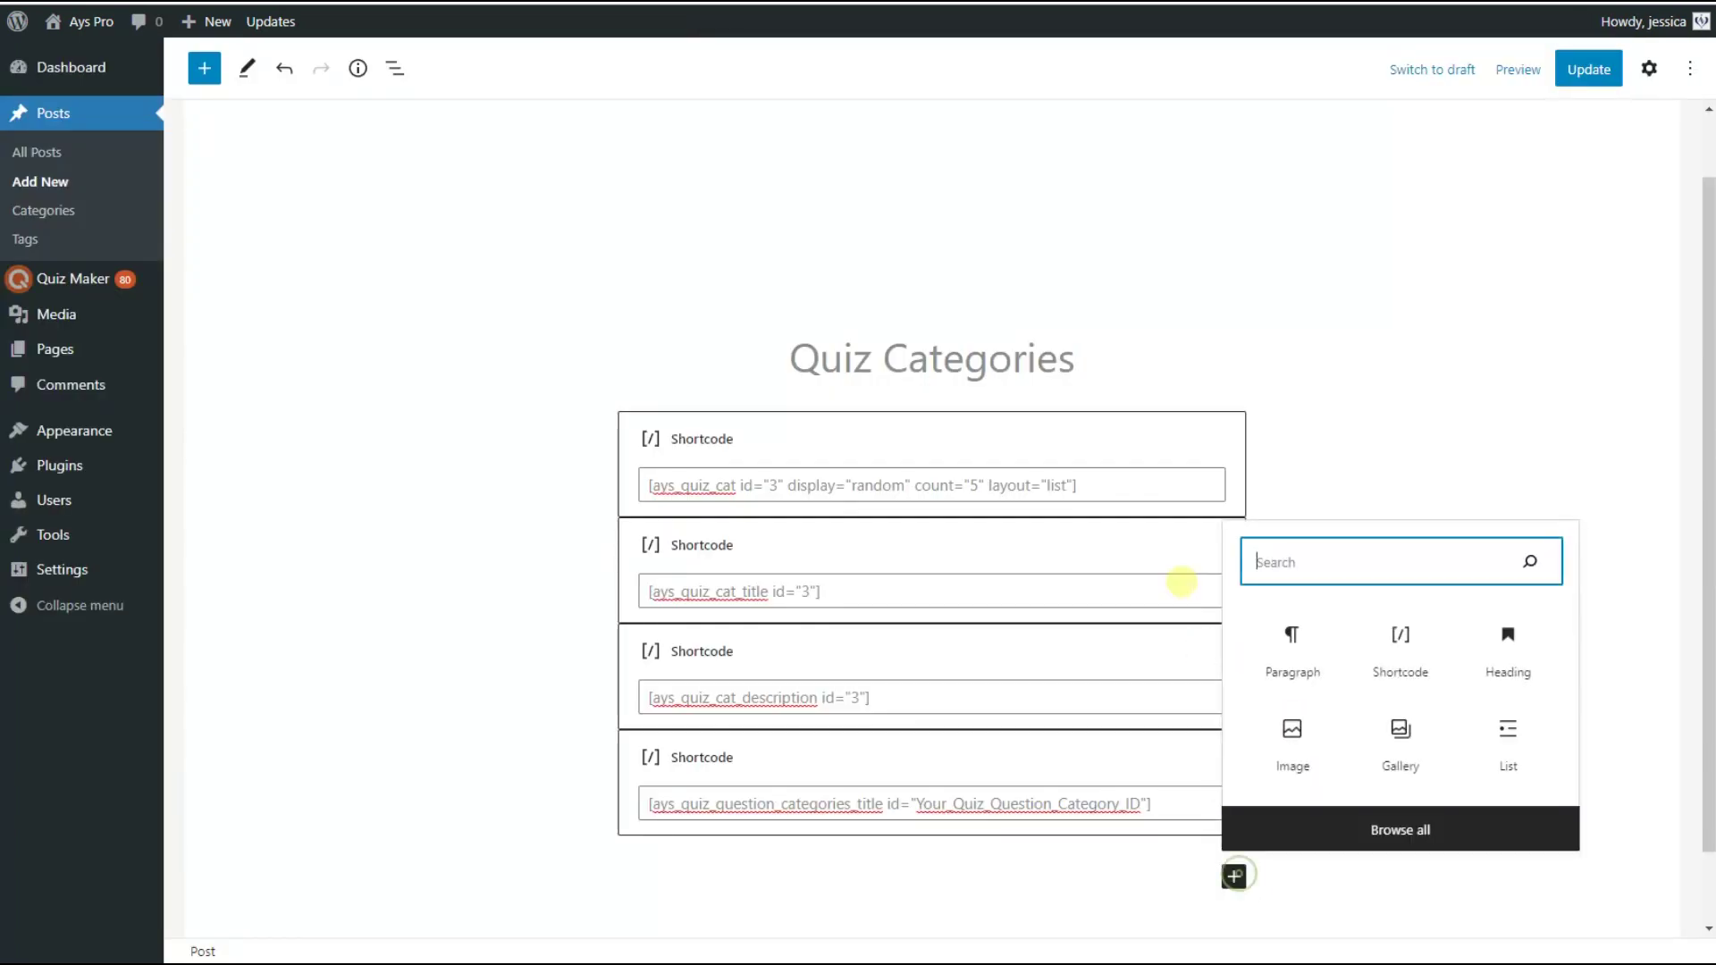
click(1296, 655)
key(ctrl+v)
Step: Set both question category shortcode IDs to 2
scroll(1444, 747, down, 2)
key(Up)
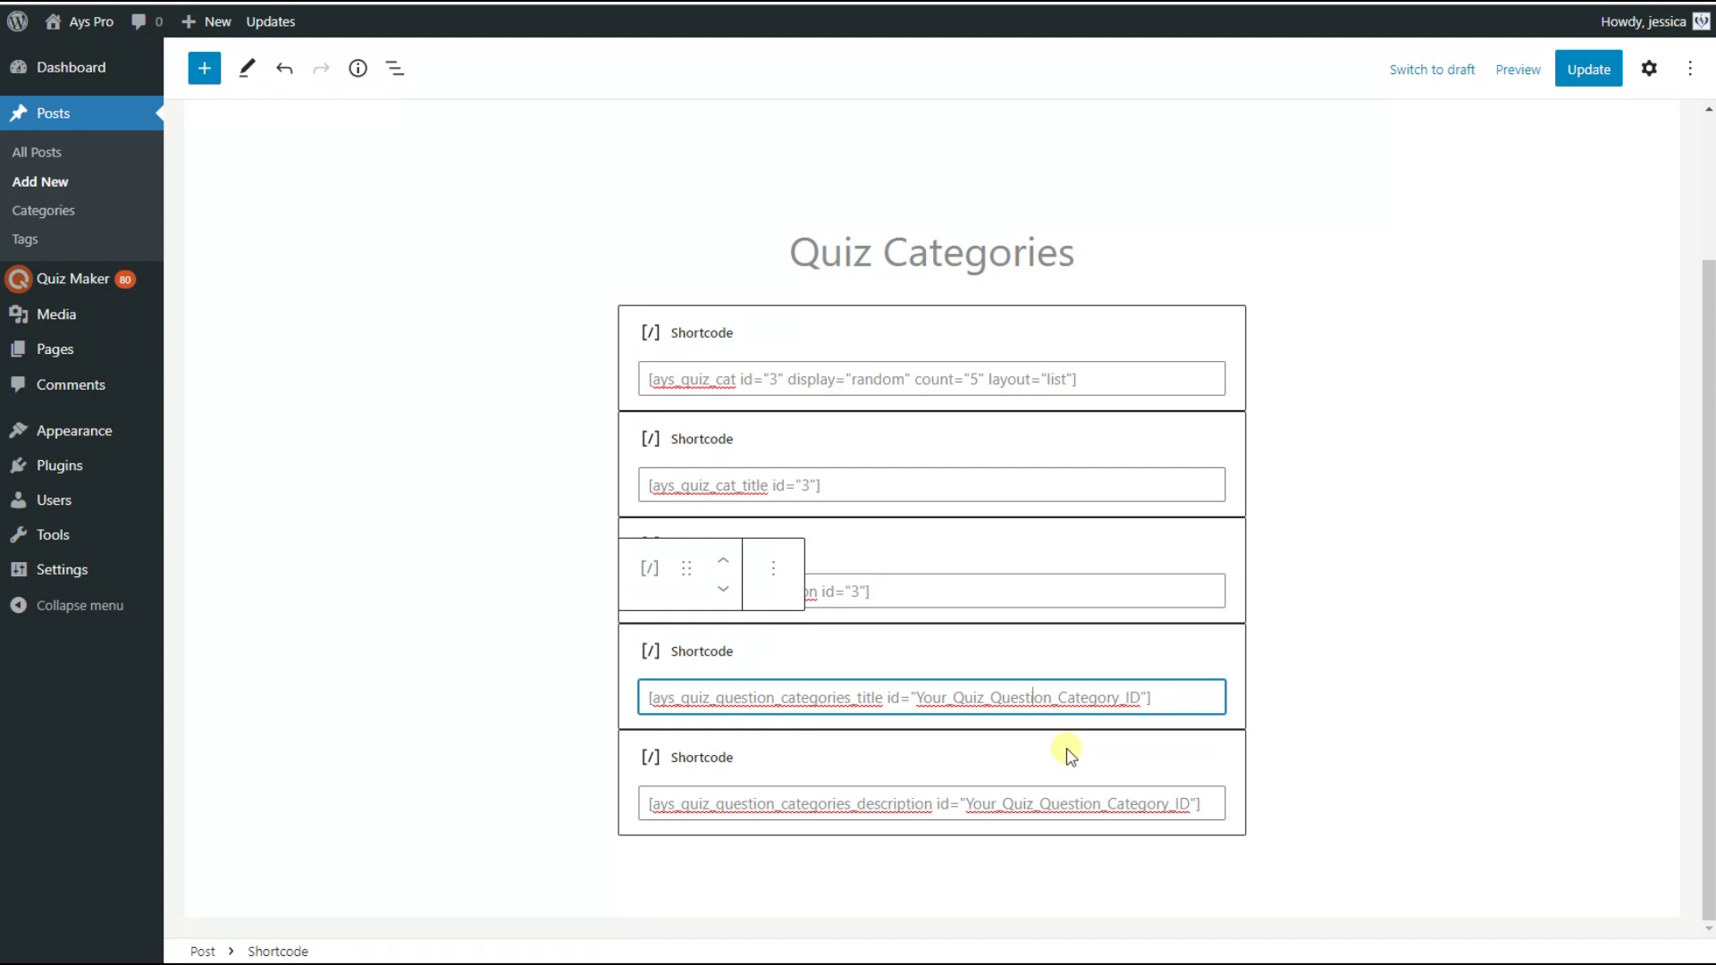
double_click(1028, 696)
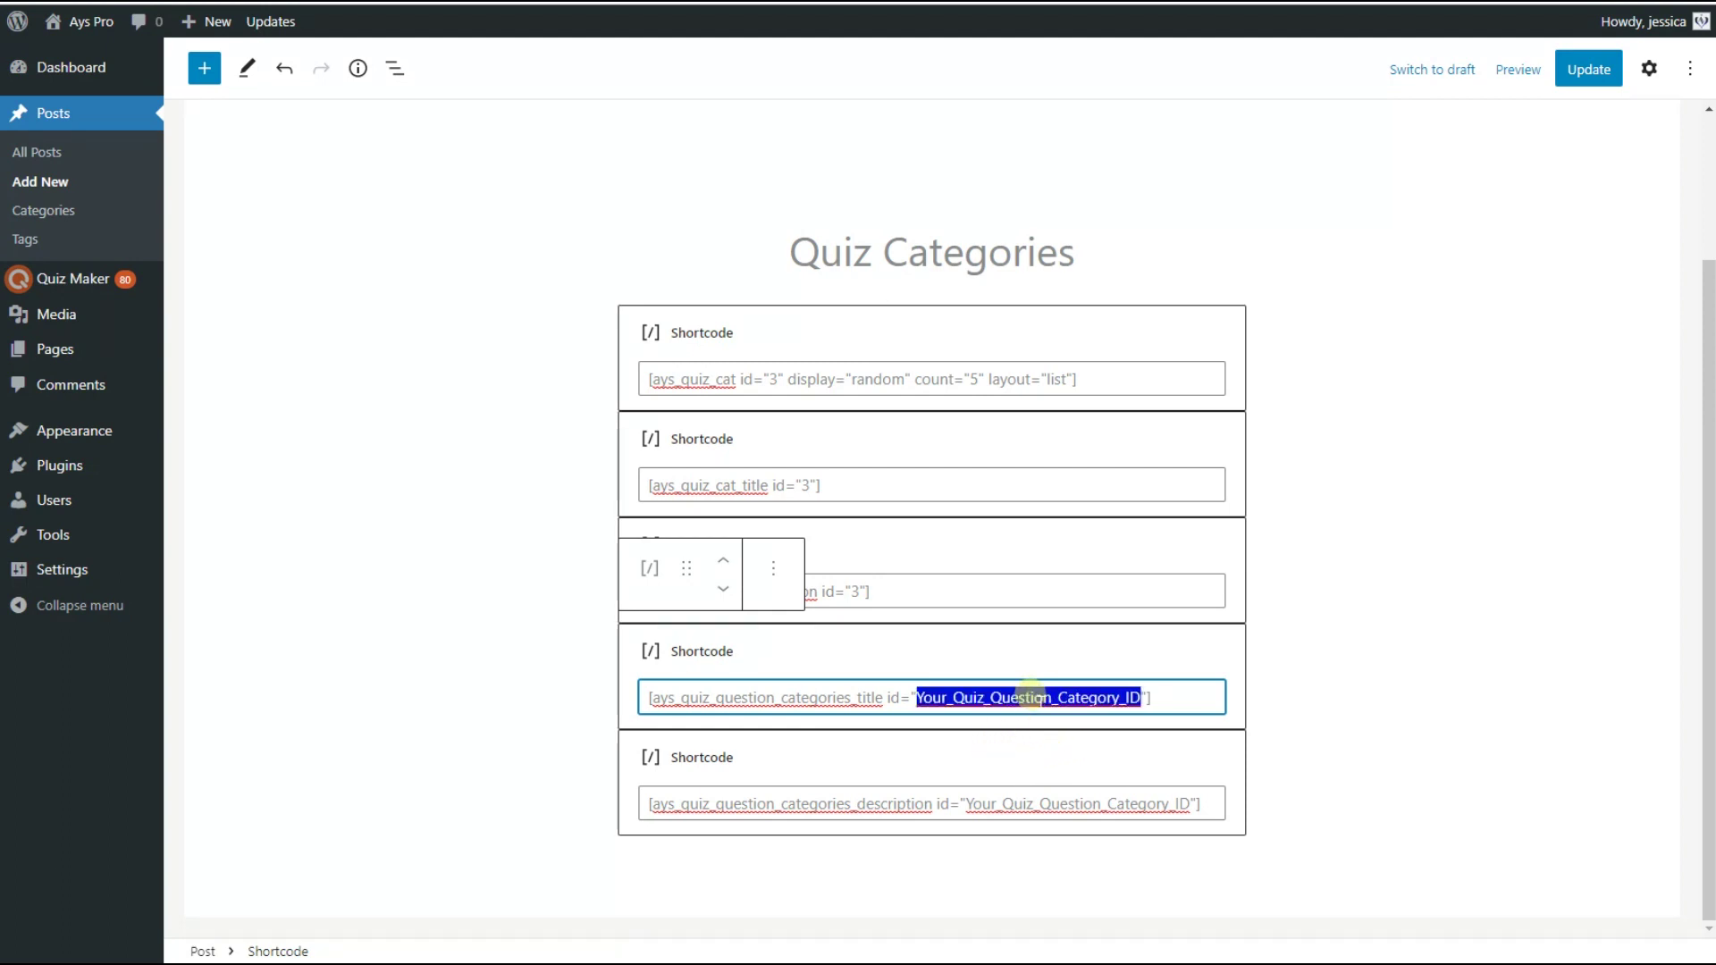
text(2)
double_click(1070, 803)
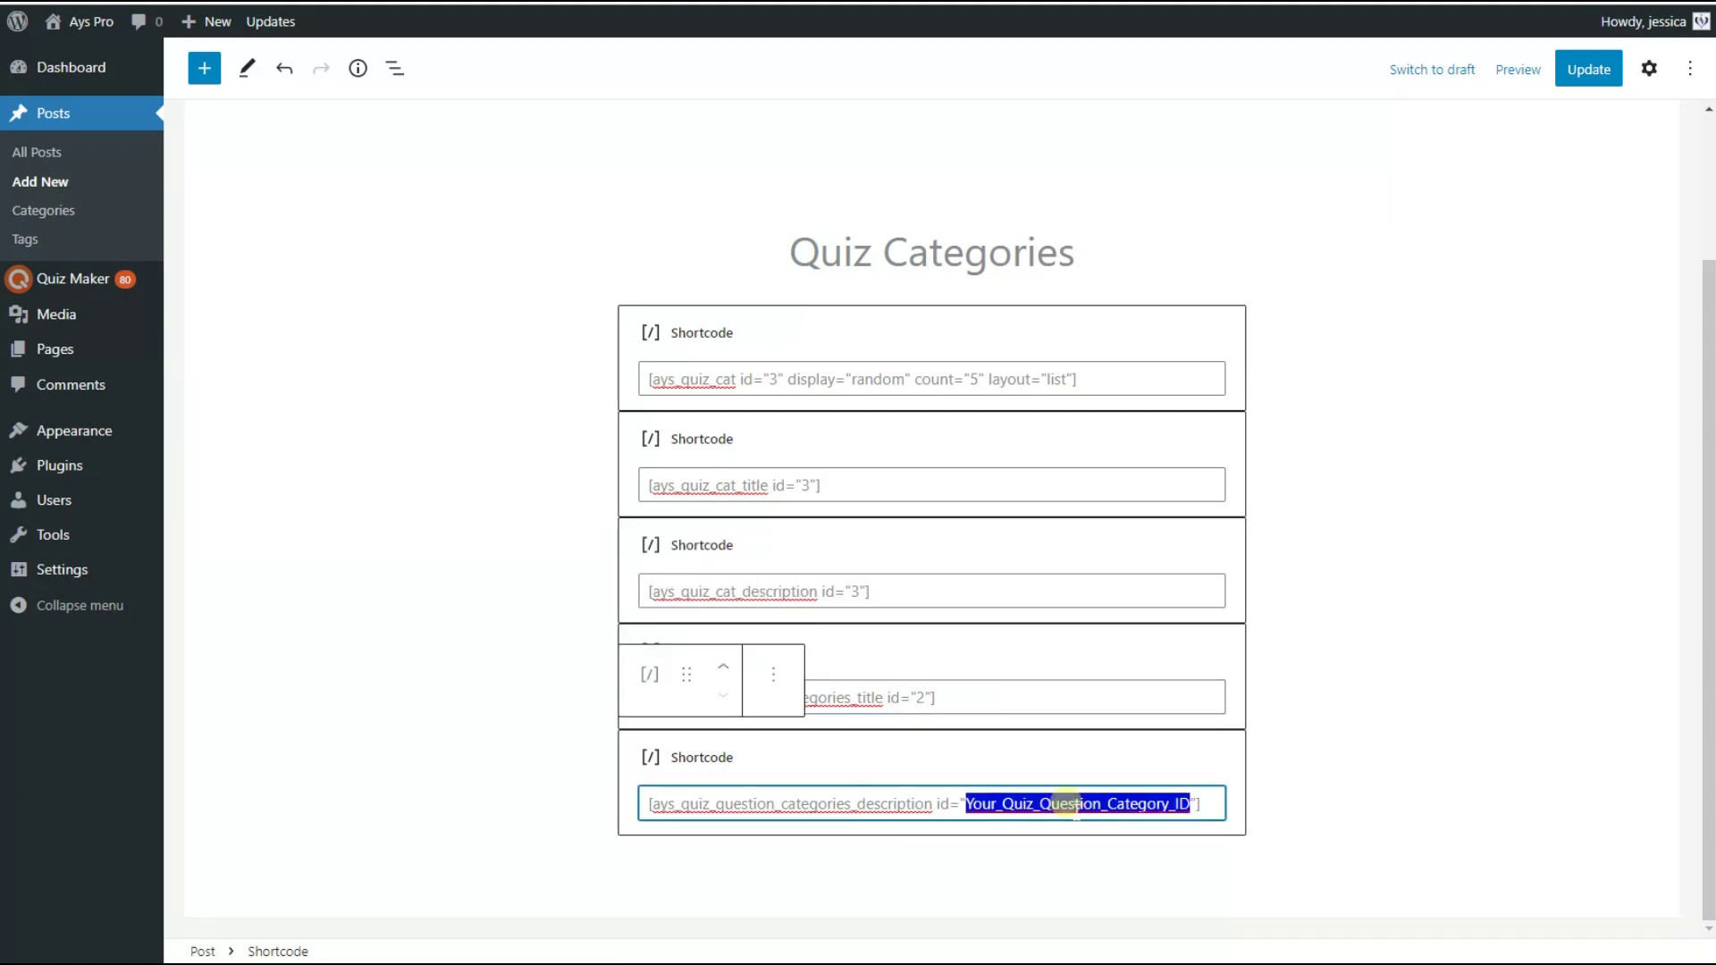
text(2)
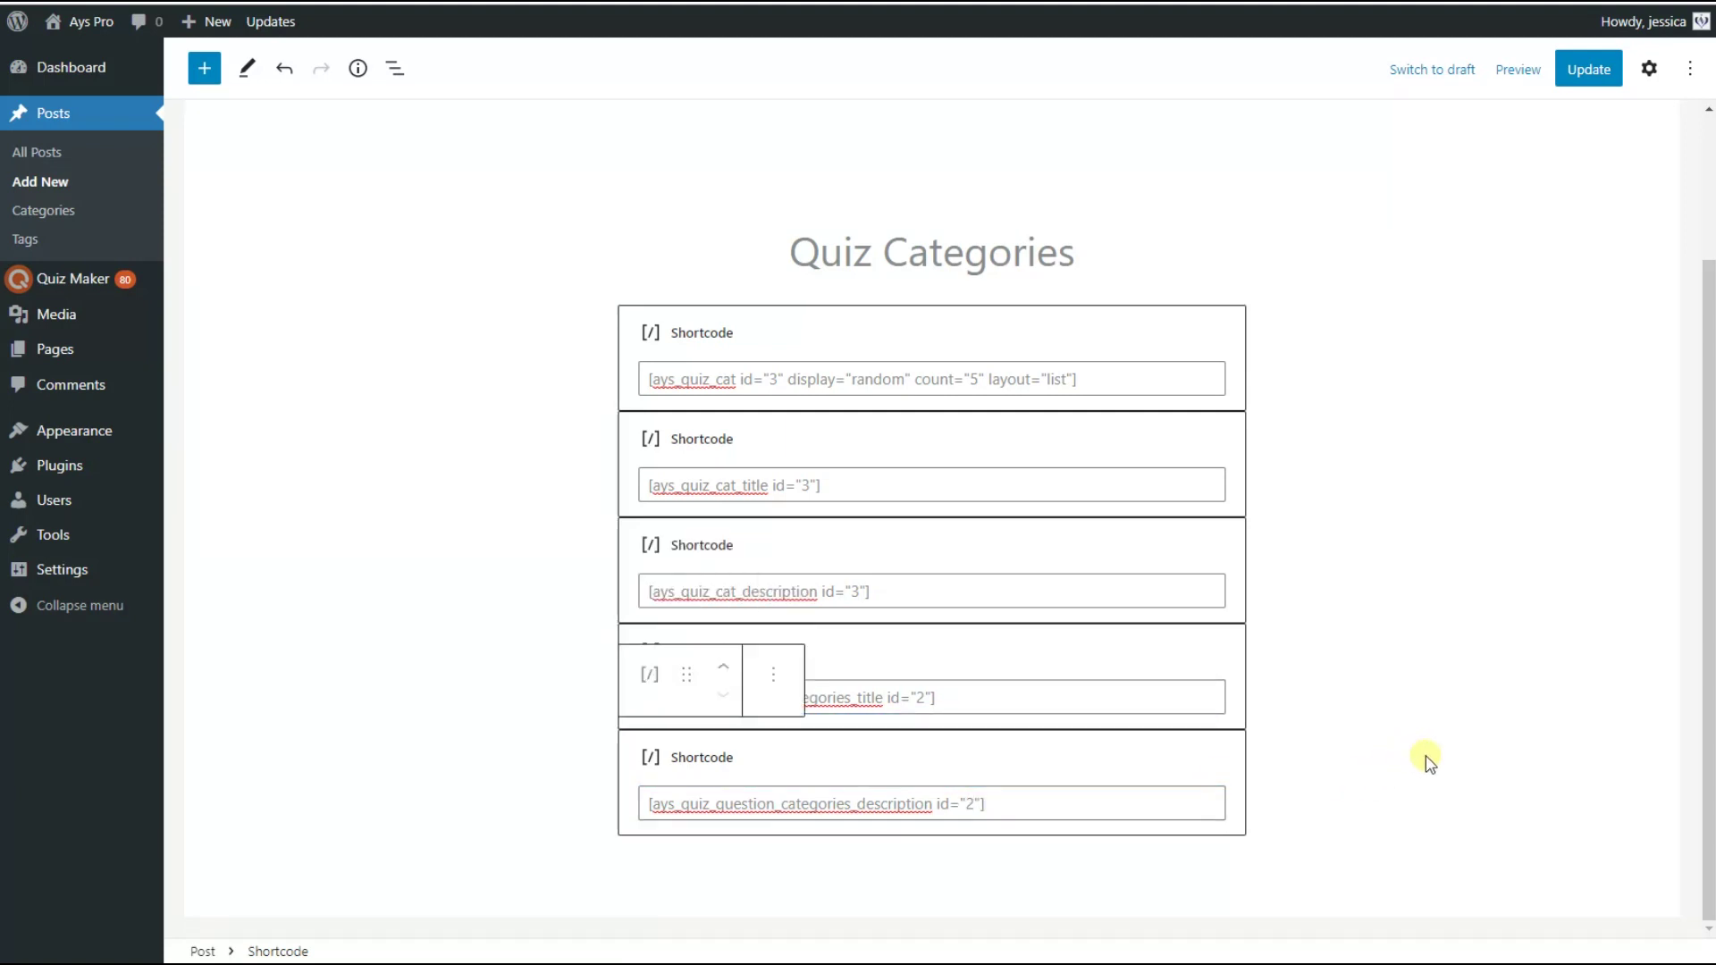
Step: Update the post and highlight the Personality title and description on the live page
click(1580, 76)
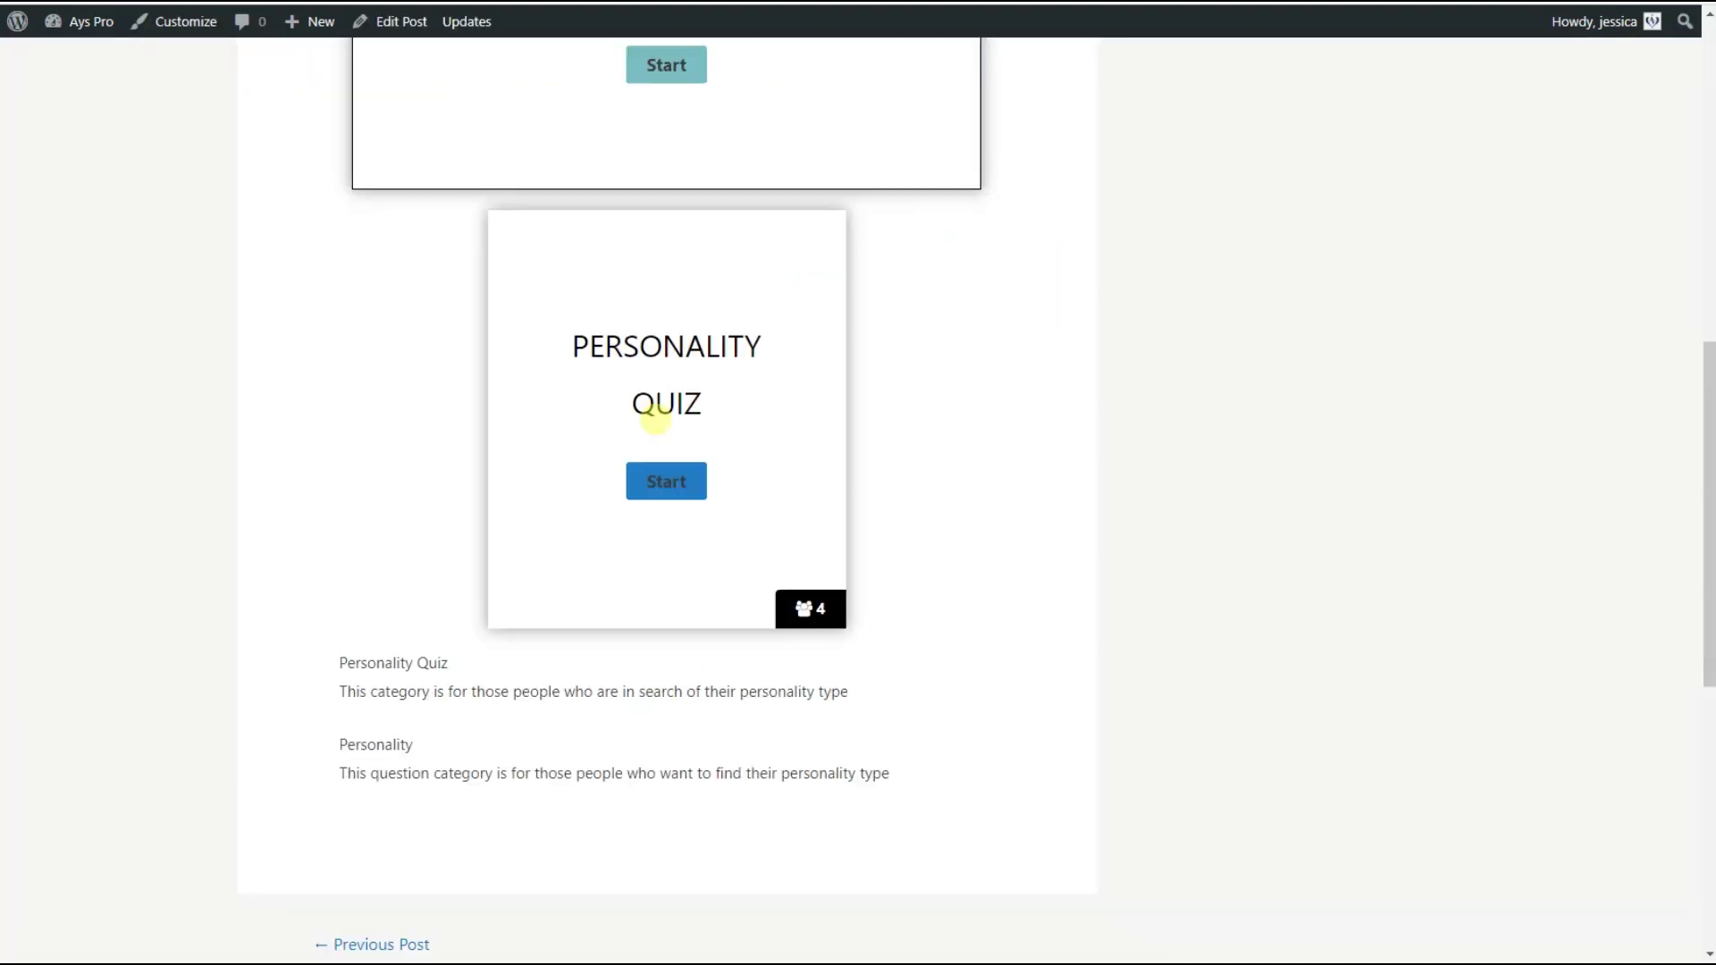
click(332, 745)
drag(346, 745, 433, 754)
click(447, 752)
drag(337, 773, 972, 777)
click(972, 777)
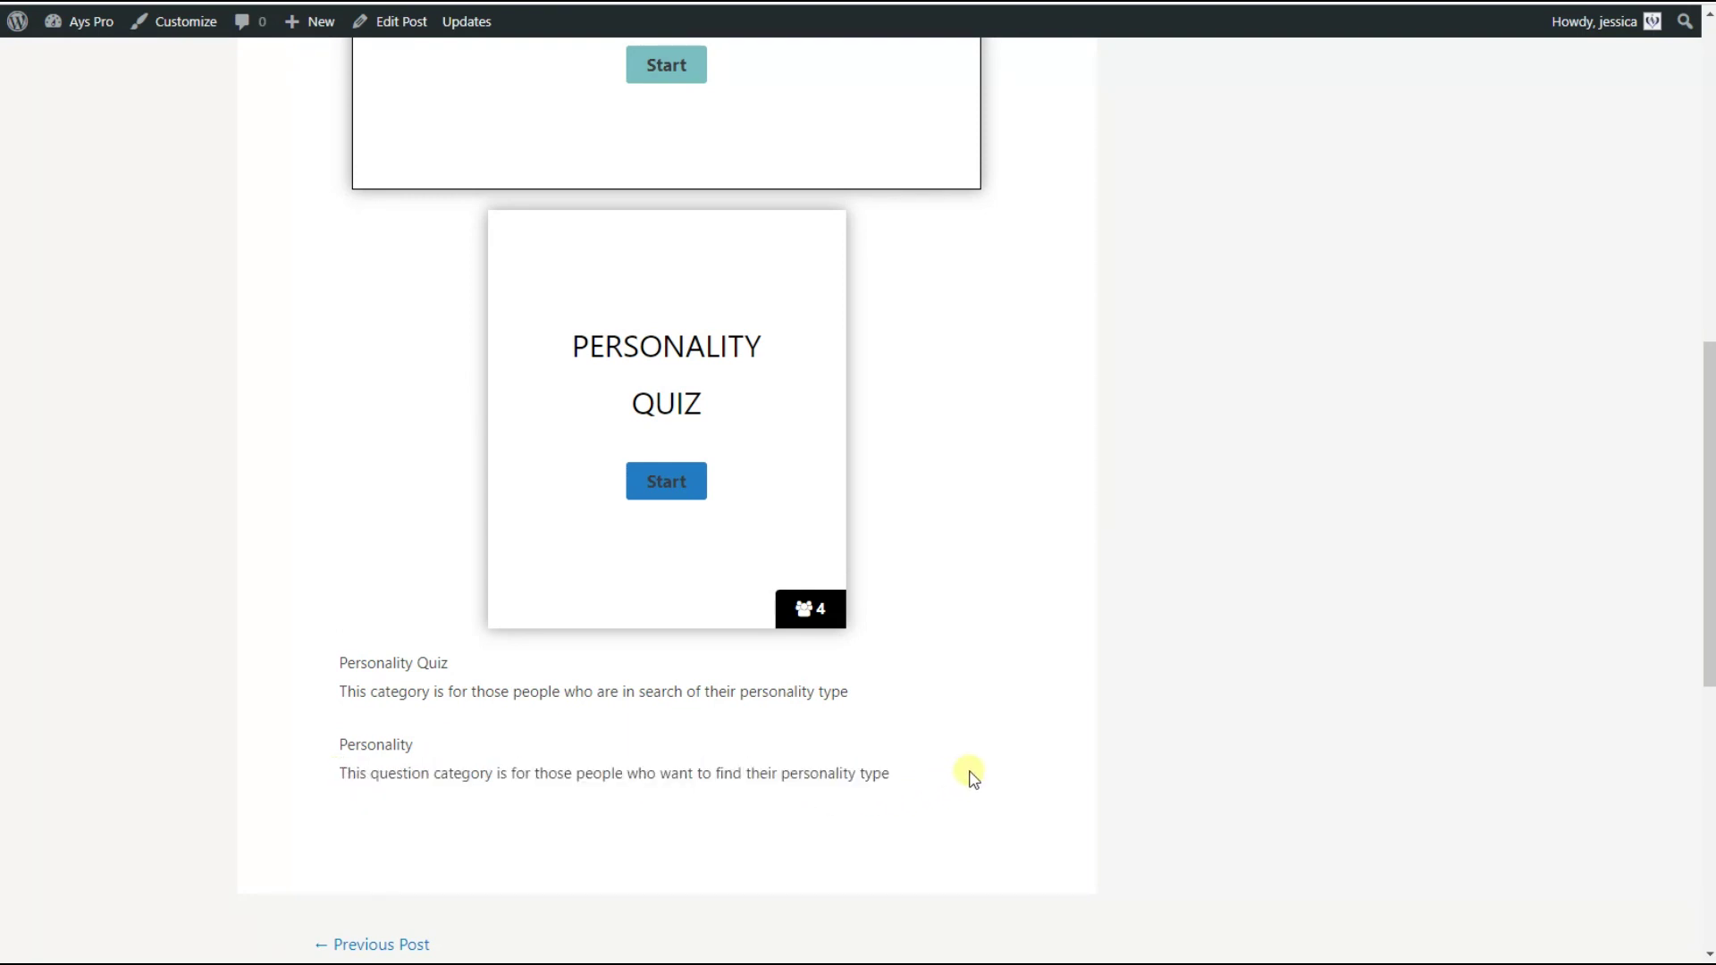